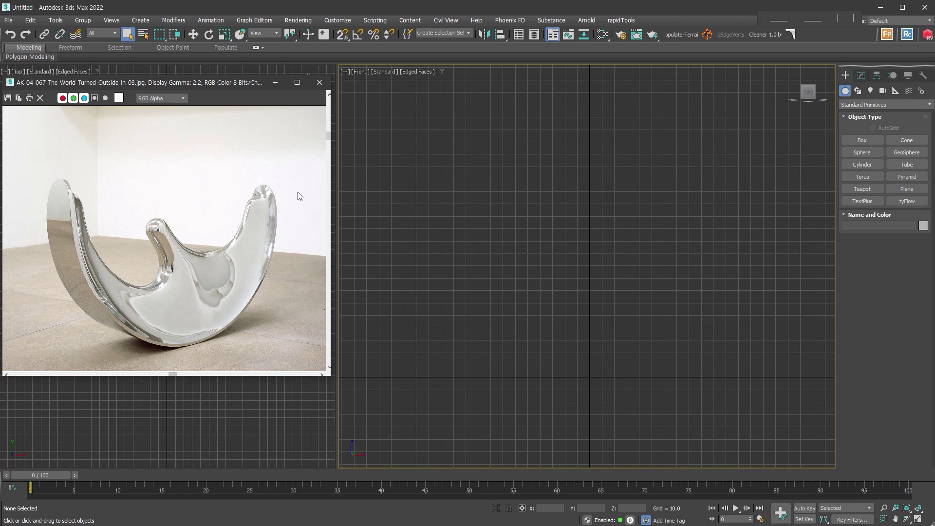
- Create a cylinder in the Front view with a radius of about 184, a height of about 94 and 1 height segment
{"action": "left_click", "coordinate": [862, 189]}
{"action": "left_click", "coordinate": [872, 166]}
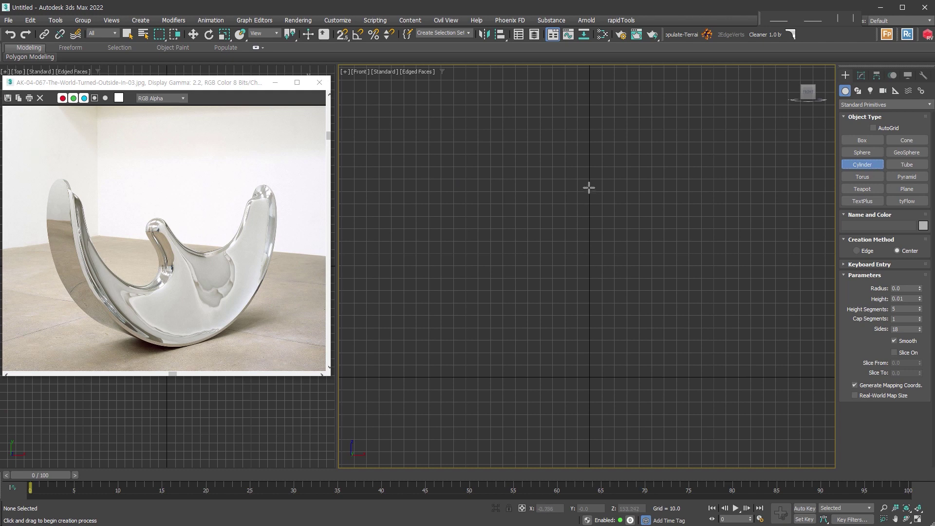
{"action": "left_click_drag", "start_coordinate": [586, 146], "coordinate": [663, 365]}
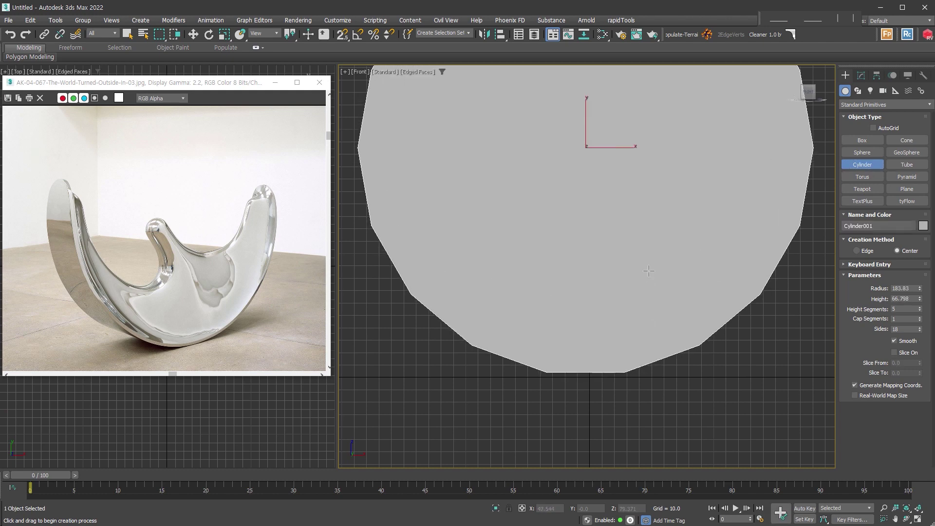
{"action": "left_click", "coordinate": [650, 244]}
{"action": "scroll", "coordinate": [650, 244], "scroll_direction": "down", "scroll_amount": 3}
{"action": "middle_click_drag", "start_coordinate": [609, 207], "coordinate": [680, 307]}
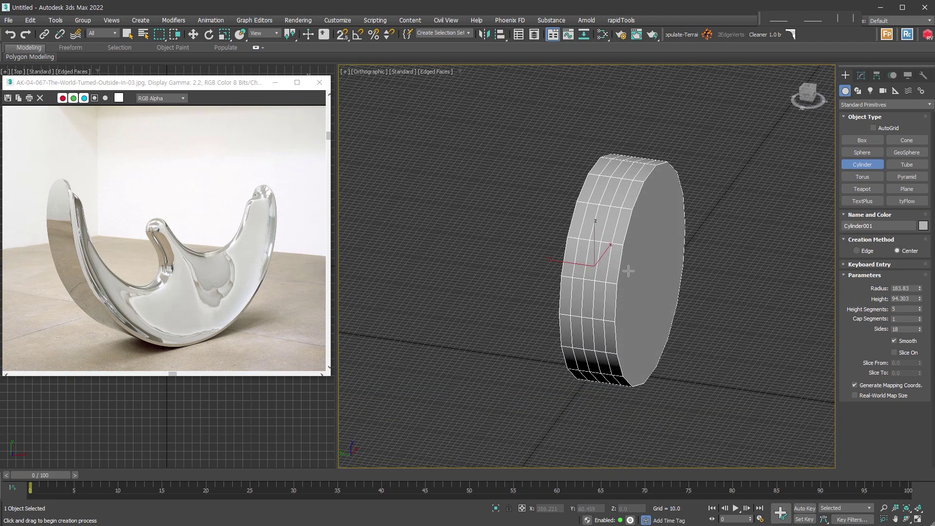
{"action": "right_click", "coordinate": [920, 310]}
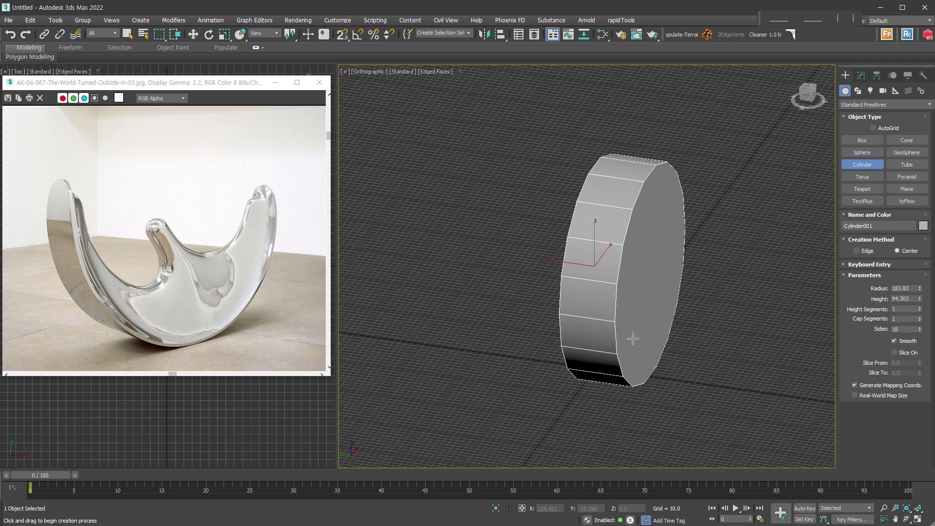
- Convert the cylinder to an Editable Poly and delete its upper-half side polygons and both caps, leaving an open U-shaped strip
{"action": "middle_click_drag", "start_coordinate": [779, 371], "coordinate": [649, 355], "text": "alt"}
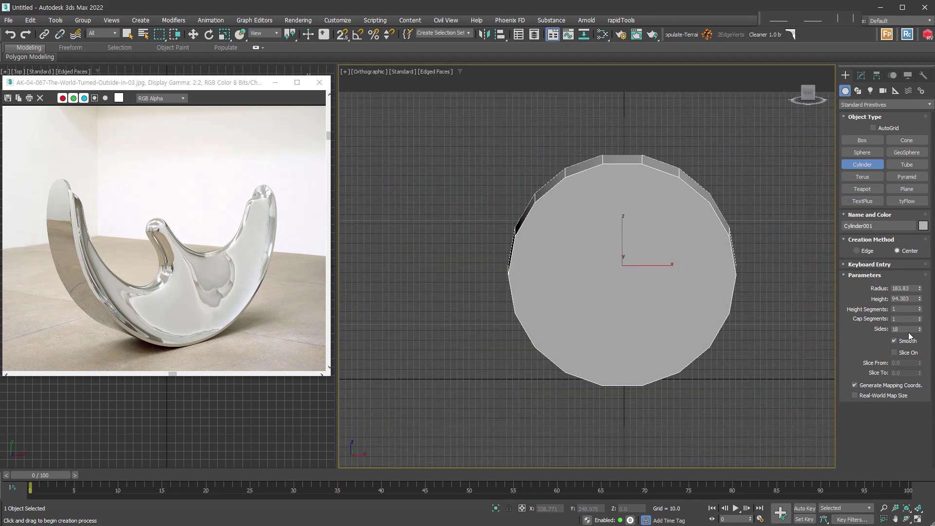
{"action": "key", "text": "g"}
{"action": "middle_click_drag", "start_coordinate": [747, 328], "coordinate": [726, 347]}
{"action": "key", "text": "f"}
{"action": "key", "text": "z"}
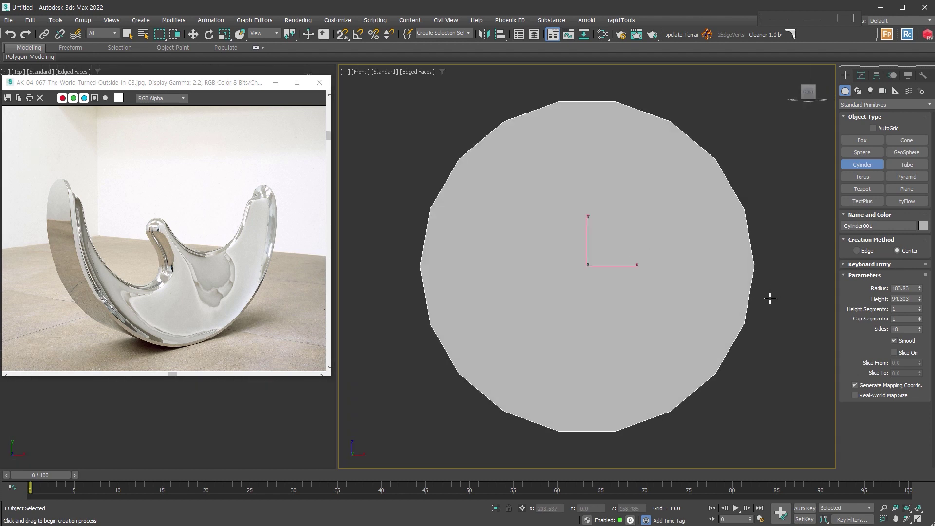
{"action": "key", "text": "ctrl+shift+e"}
{"action": "left_click", "coordinate": [893, 309]}
{"action": "left_click_drag", "start_coordinate": [791, 252], "coordinate": [369, 74]}
{"action": "key", "text": "Delete"}
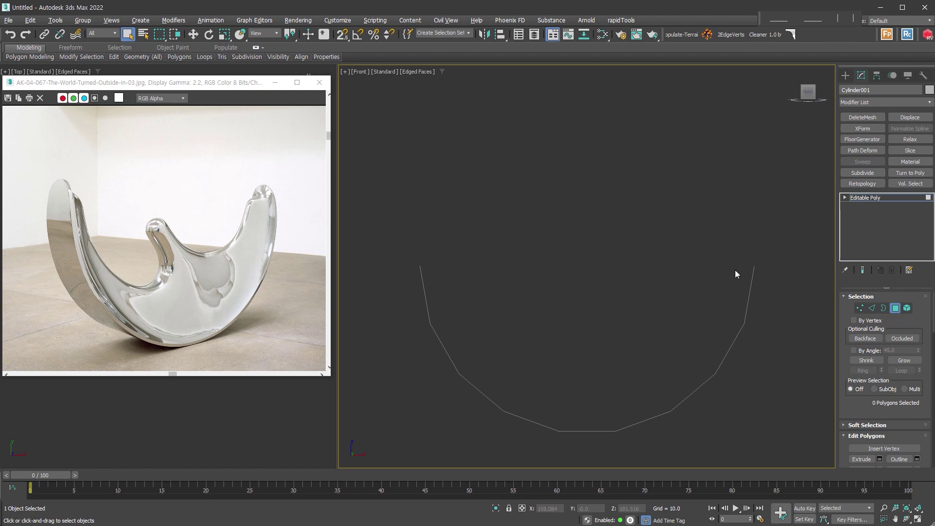
{"action": "mouse_move", "coordinate": [560, 412]}
{"action": "middle_mouse_down", "text": "alt"}
{"action": "mouse_move", "coordinate": [665, 410]}
{"action": "mouse_move", "coordinate": [681, 385]}
{"action": "middle_mouse_up", "text": "alt"}
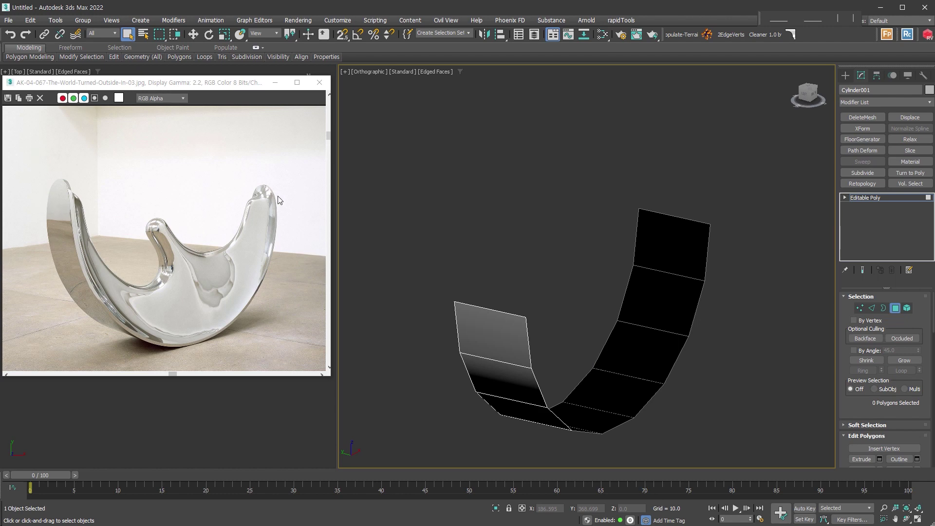
- Apply an FFD 2x2x2 modifier, scale its upper control points inward to taper the strip's ends, and collapse to Editable Poly
{"action": "left_click", "coordinate": [882, 392]}
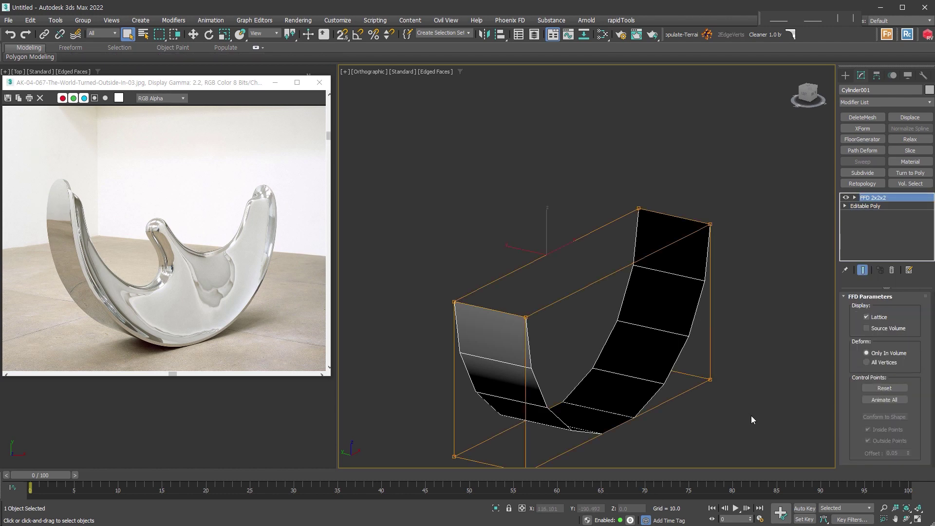
{"action": "middle_click_drag", "start_coordinate": [799, 313], "coordinate": [620, 229], "text": "alt"}
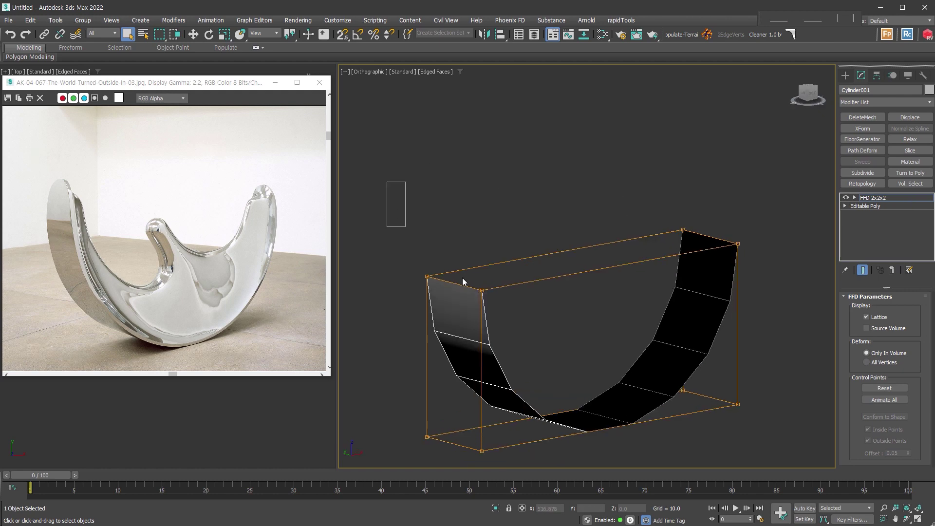
{"action": "middle_click_drag", "start_coordinate": [606, 241], "coordinate": [602, 238], "text": "alt"}
{"action": "right_click", "coordinate": [602, 238]}
{"action": "left_click", "coordinate": [632, 259]}
{"action": "left_click_drag", "start_coordinate": [620, 265], "coordinate": [595, 271]}
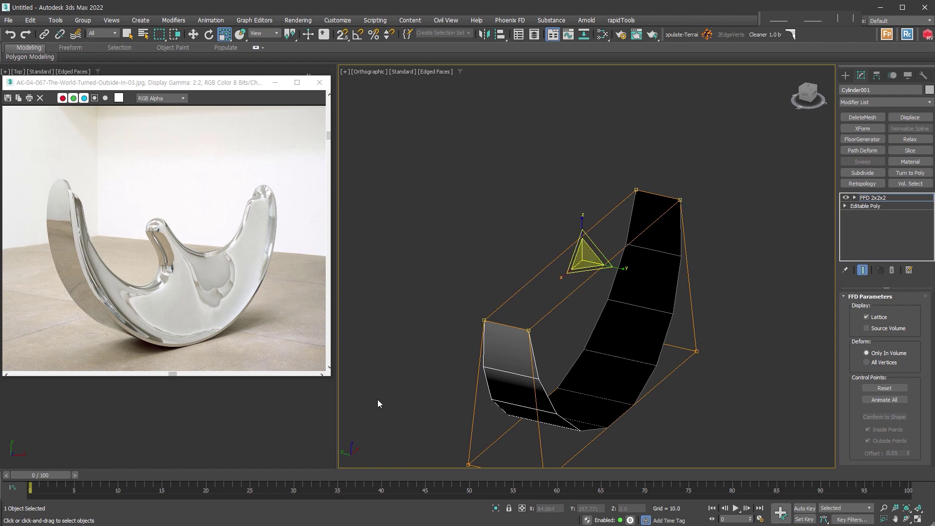
{"action": "middle_click_drag", "start_coordinate": [693, 354], "coordinate": [676, 367], "text": "alt"}
{"action": "key", "text": "alt+c"}
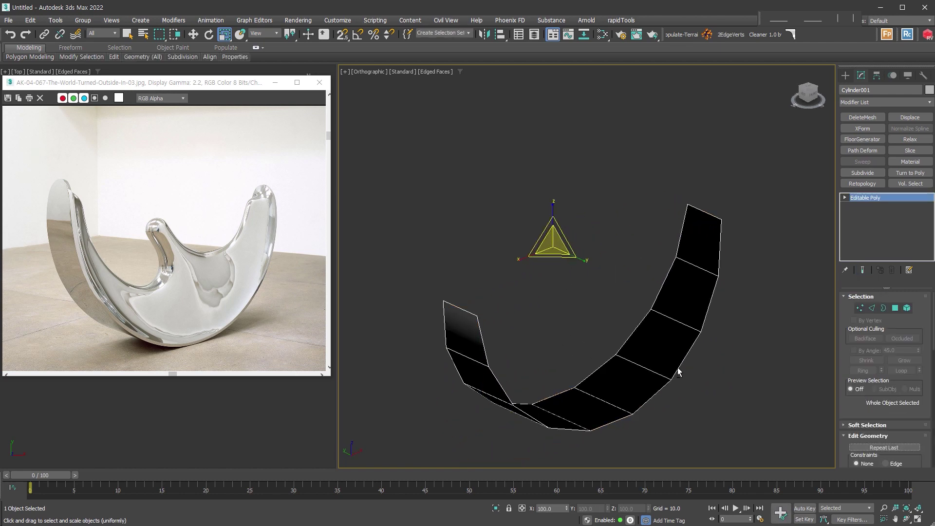
- Add a Shell modifier to the strip with an inner amount of 5.2 and an outer amount of 0
{"action": "key", "text": "shift+s"}
{"action": "mouse_move", "coordinate": [916, 310]}
{"action": "left_mouse_down"}
{"action": "mouse_move", "coordinate": [916, 295]}
{"action": "mouse_move", "coordinate": [910, 328]}
{"action": "left_mouse_up"}
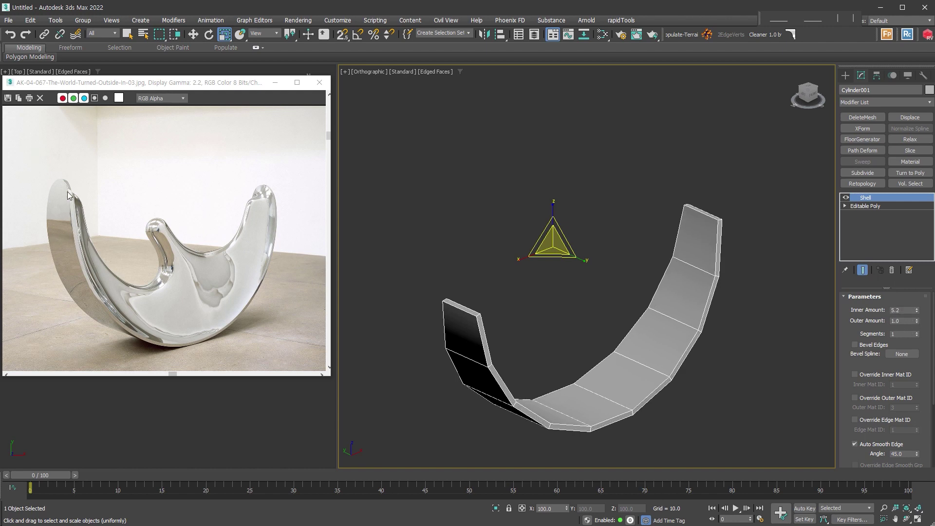
{"action": "right_click", "coordinate": [918, 321]}
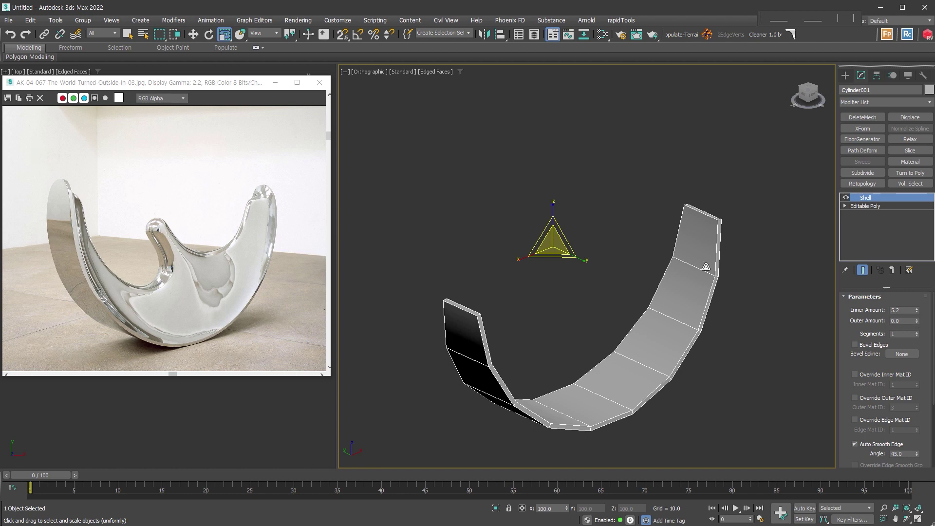
{"action": "middle_click_drag", "start_coordinate": [726, 282], "coordinate": [430, 394], "text": "alt"}
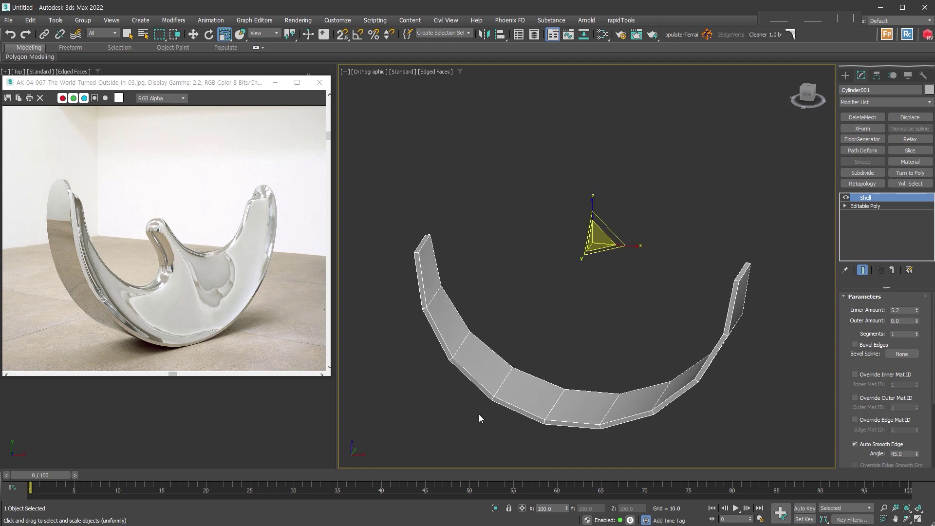
{"action": "middle_click_drag", "start_coordinate": [762, 361], "coordinate": [759, 344]}
{"action": "key", "text": "ctrl+e"}
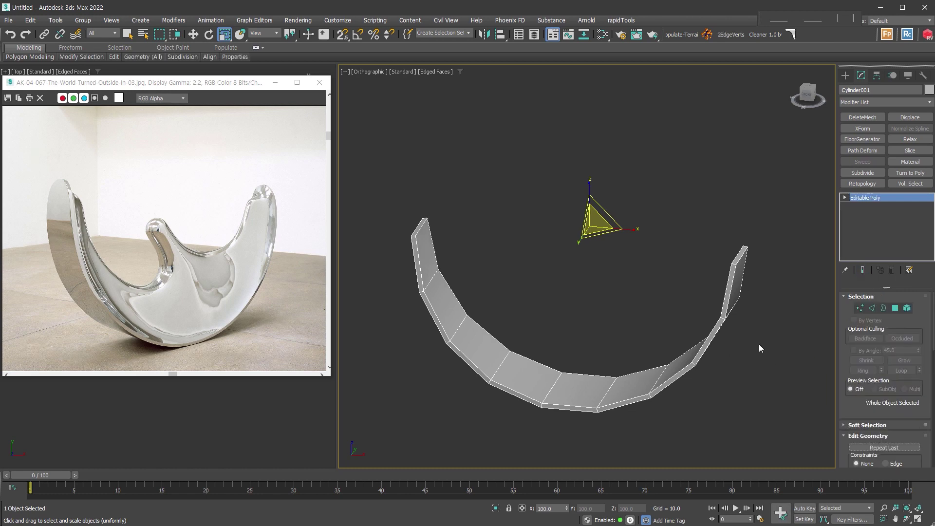
{"action": "middle_click_drag", "start_coordinate": [602, 393], "coordinate": [714, 241], "text": "alt"}
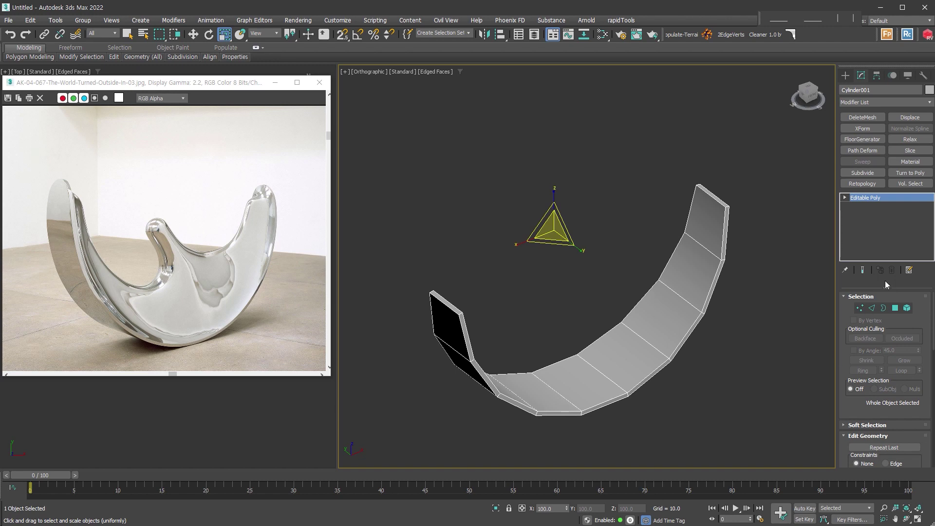
{"action": "key", "text": "ctrl+z"}
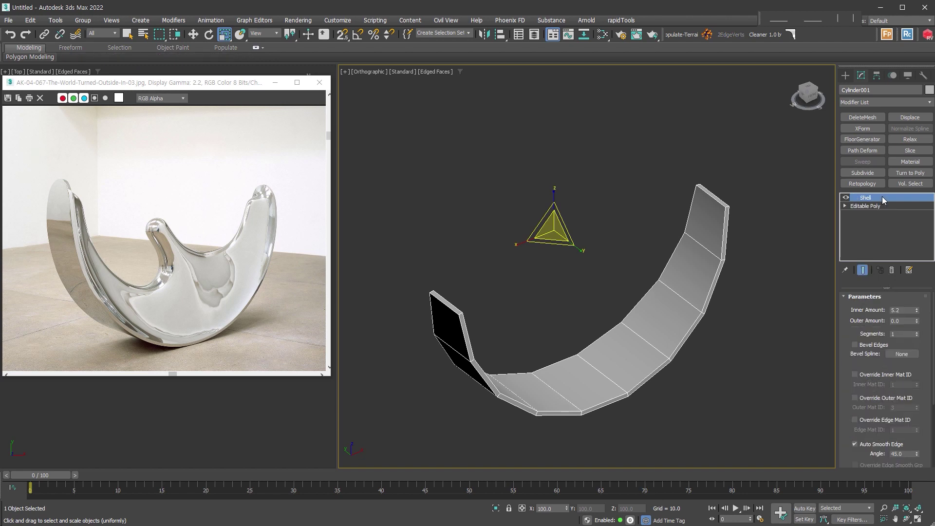
- Enable Select Inner Faces on the Shell, collapse to Editable Poly and enter polygon level with the inner faces selected
{"action": "scroll", "coordinate": [857, 419], "scroll_direction": "down", "scroll_amount": 5}
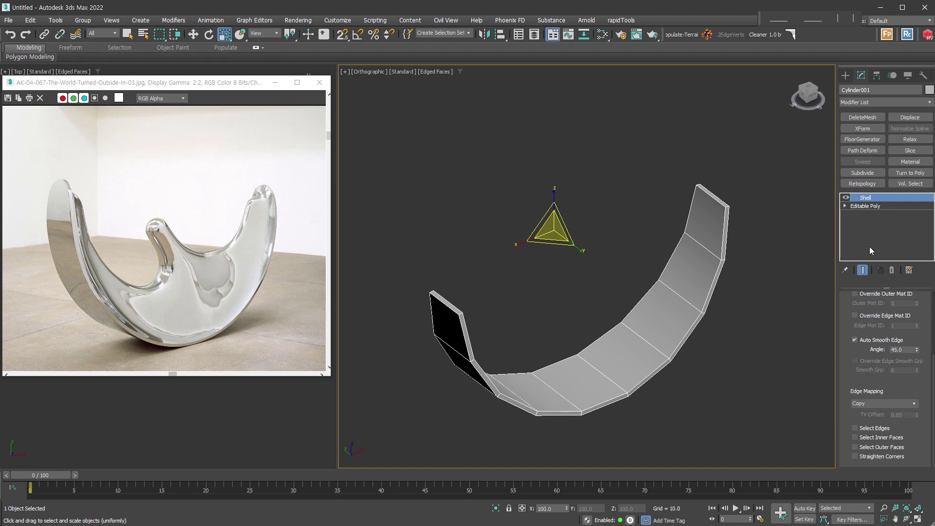
{"action": "left_click", "coordinate": [896, 437]}
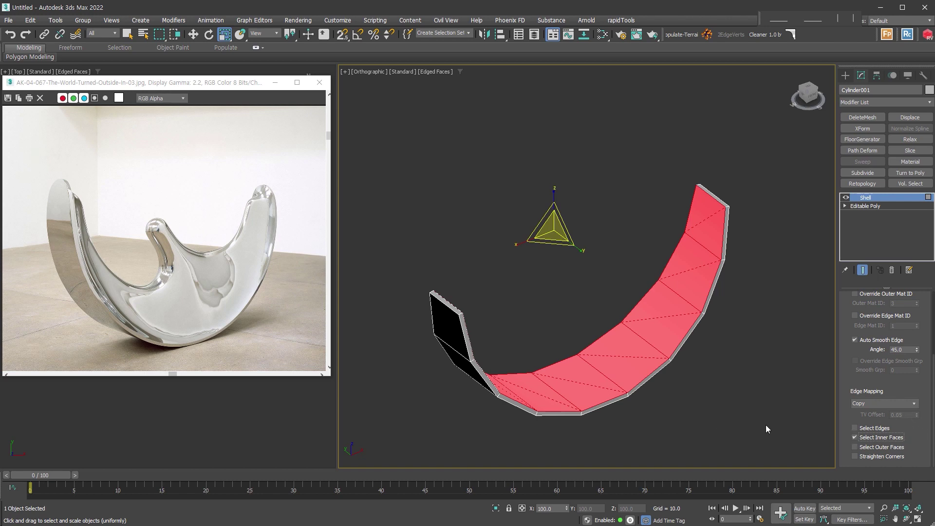
{"action": "key", "text": "ctrl+e"}
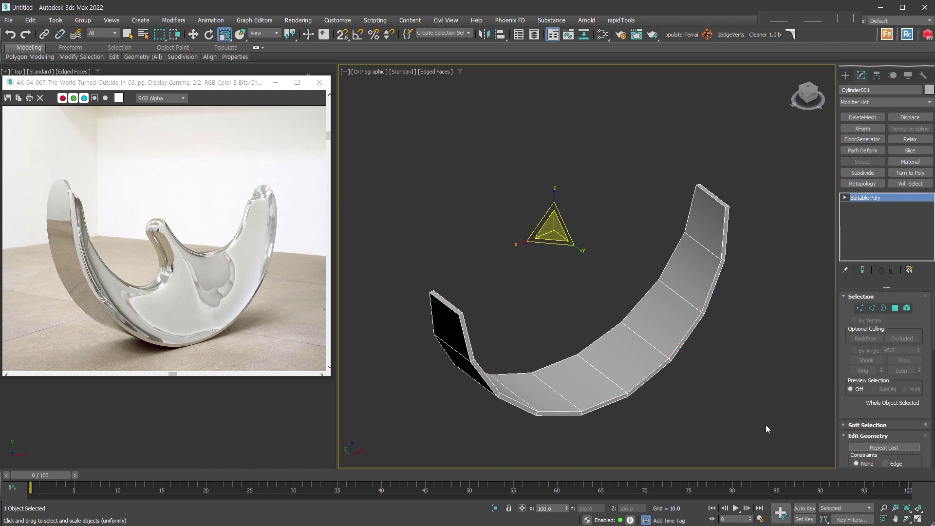
{"action": "left_click", "coordinate": [894, 308]}
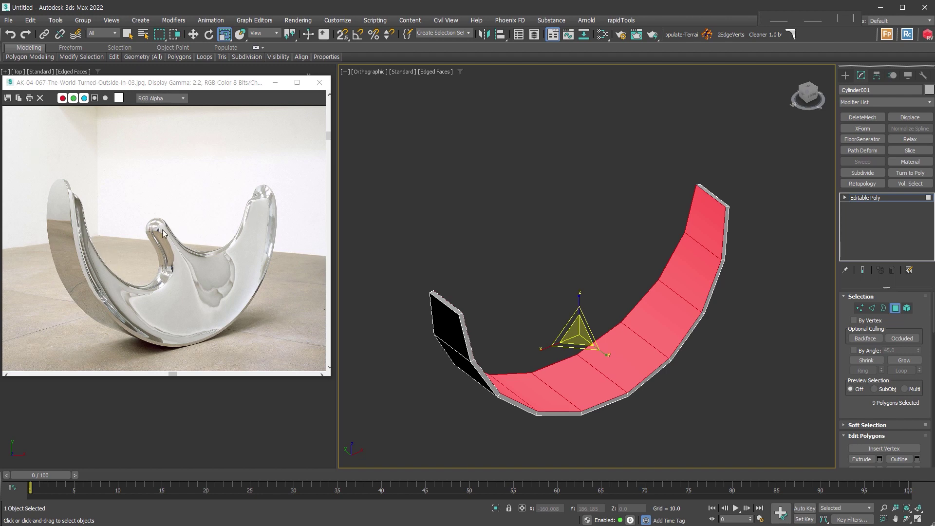
- Inset the selected inner faces of the strip as one group, leaving an even border around them
{"action": "right_click", "coordinate": [681, 291]}
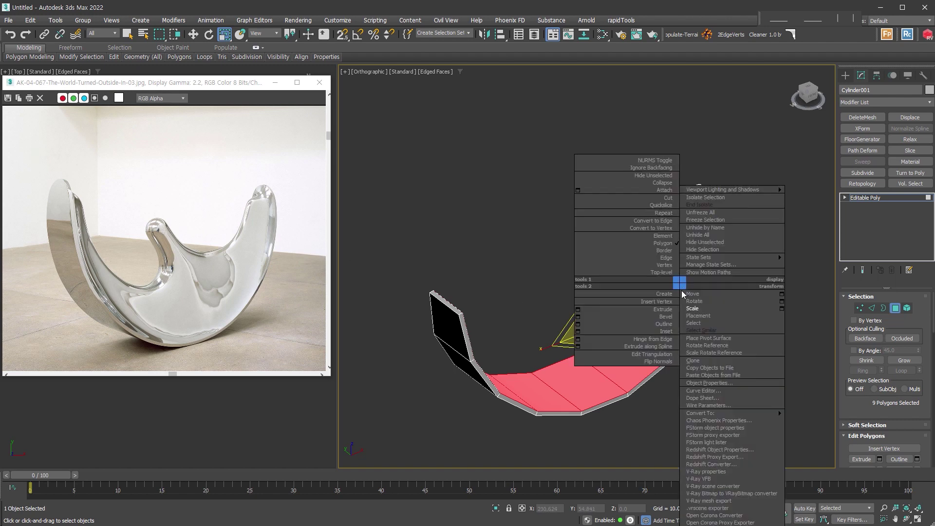
{"action": "left_click", "coordinate": [675, 326]}
{"action": "left_click_drag", "start_coordinate": [670, 320], "coordinate": [666, 334]}
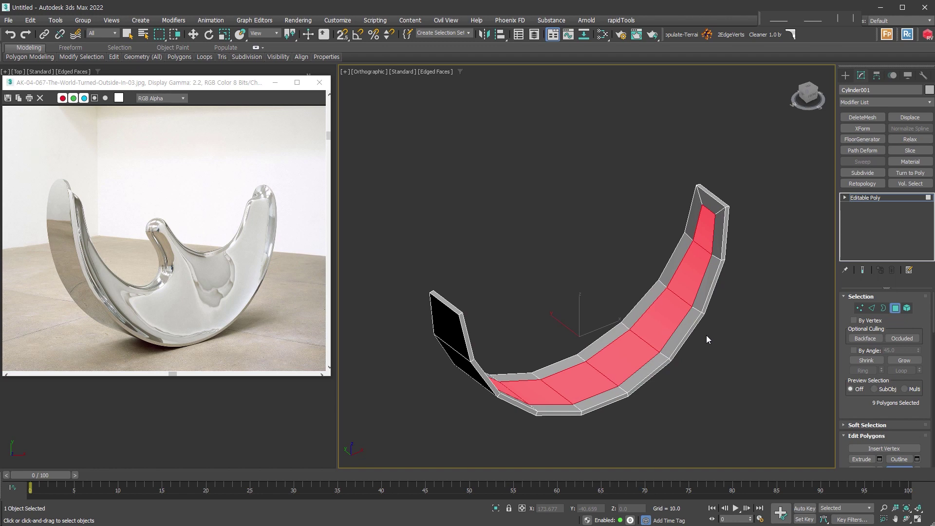
- Extrude the inset faces inward by Local Normal to form a thick band inside the curved strip, and clear the selection
{"action": "key", "text": "f"}
{"action": "key", "text": "r"}
{"action": "right_click", "coordinate": [605, 246]}
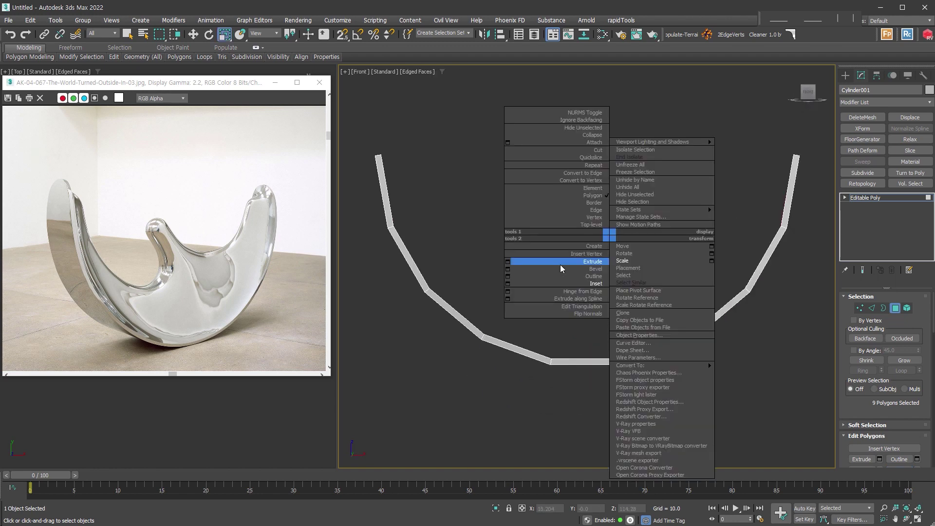
{"action": "left_click", "coordinate": [508, 263]}
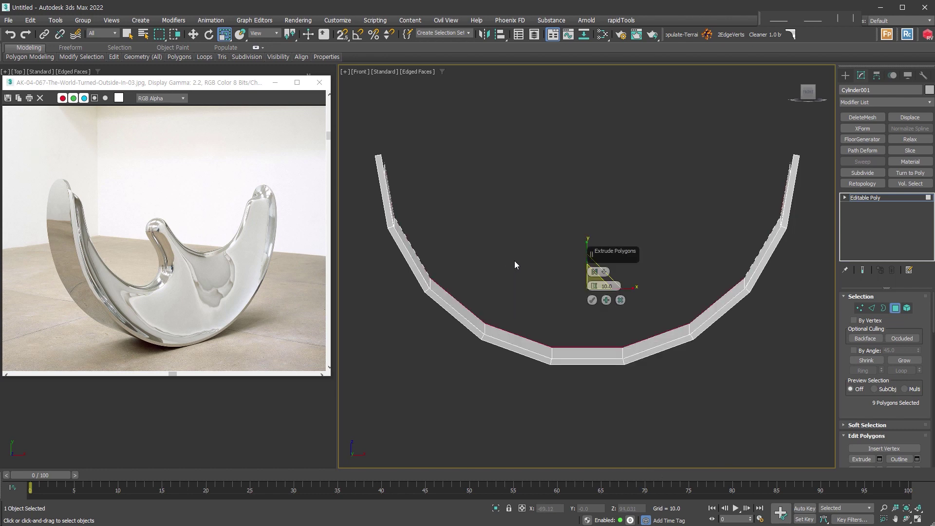
{"action": "left_click_drag", "start_coordinate": [594, 286], "coordinate": [608, 244]}
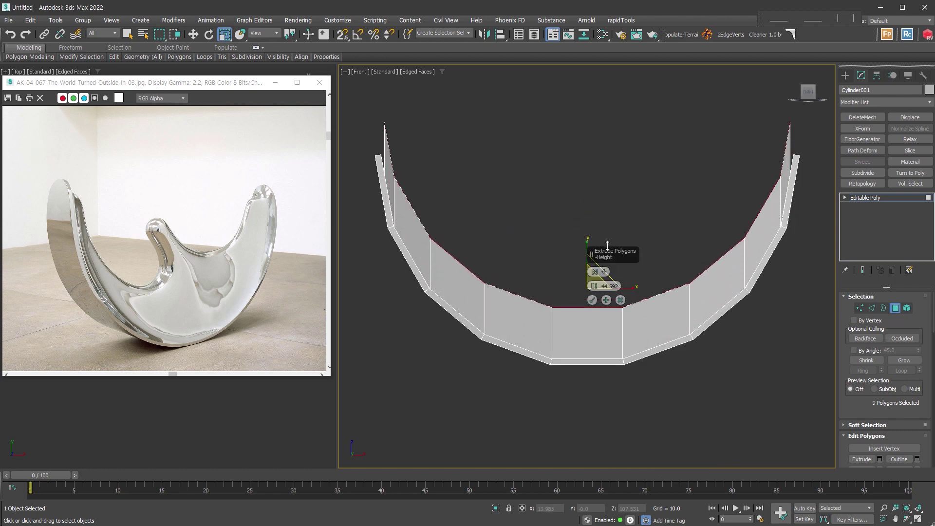
{"action": "left_click", "coordinate": [603, 271]}
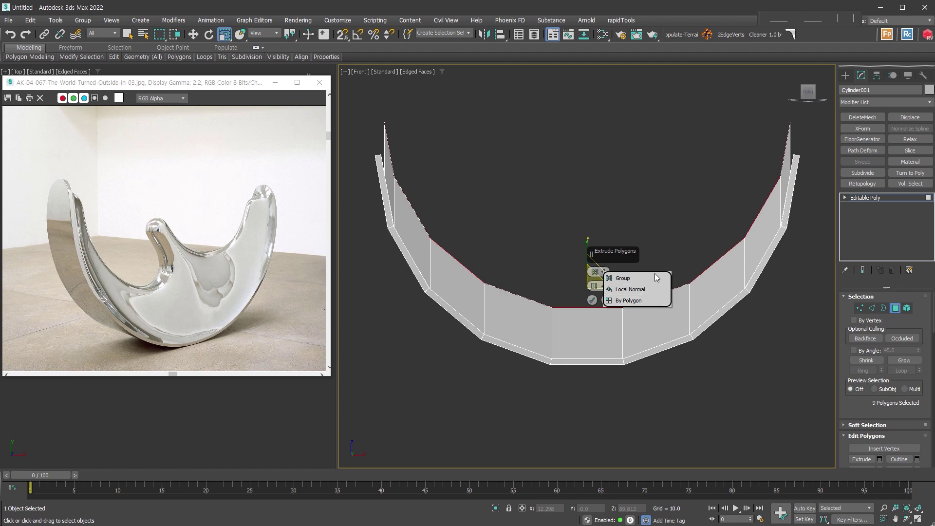
{"action": "left_click", "coordinate": [651, 290]}
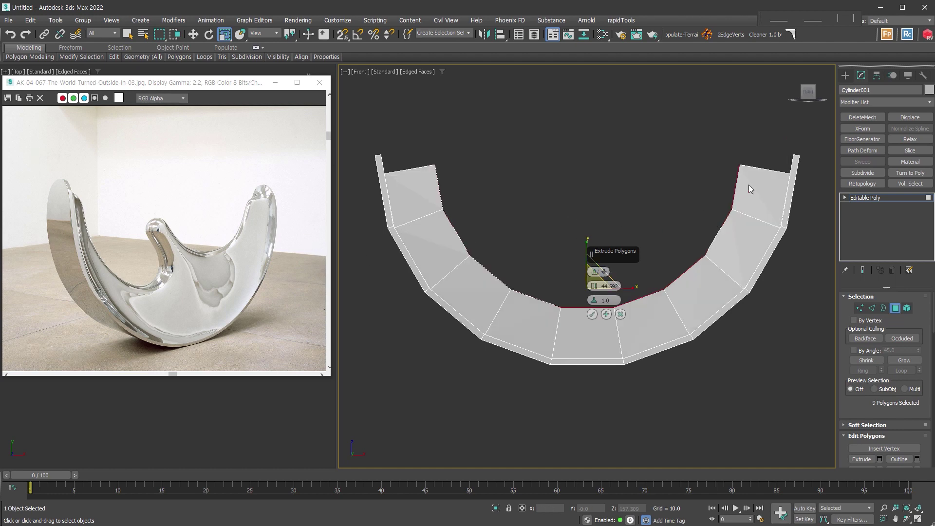
{"action": "left_click_drag", "start_coordinate": [594, 286], "coordinate": [595, 304]}
{"action": "middle_click_drag", "start_coordinate": [676, 298], "coordinate": [730, 325], "text": "alt"}
{"action": "left_click", "coordinate": [592, 315]}
{"action": "left_click", "coordinate": [741, 296]}
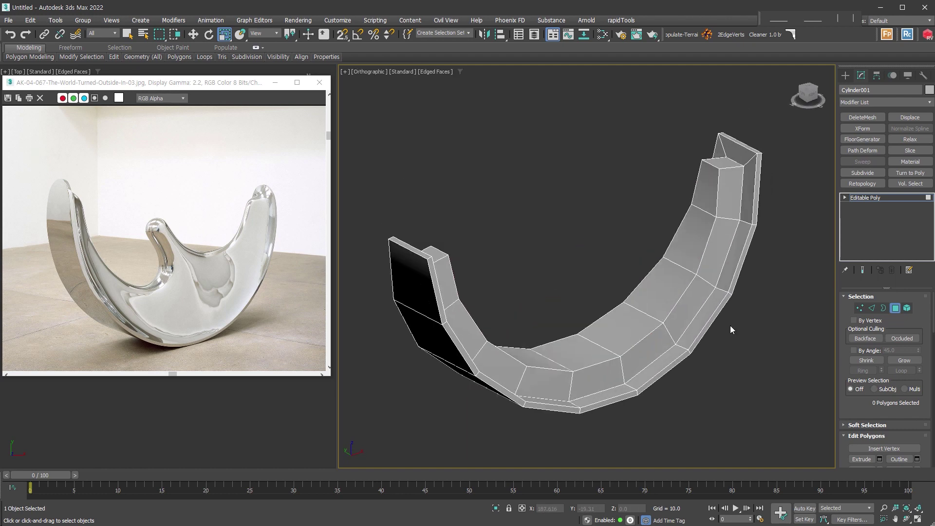
- Move the four inner vertices at the centre of the band straight up to form a raised hump
{"action": "key", "text": "f"}
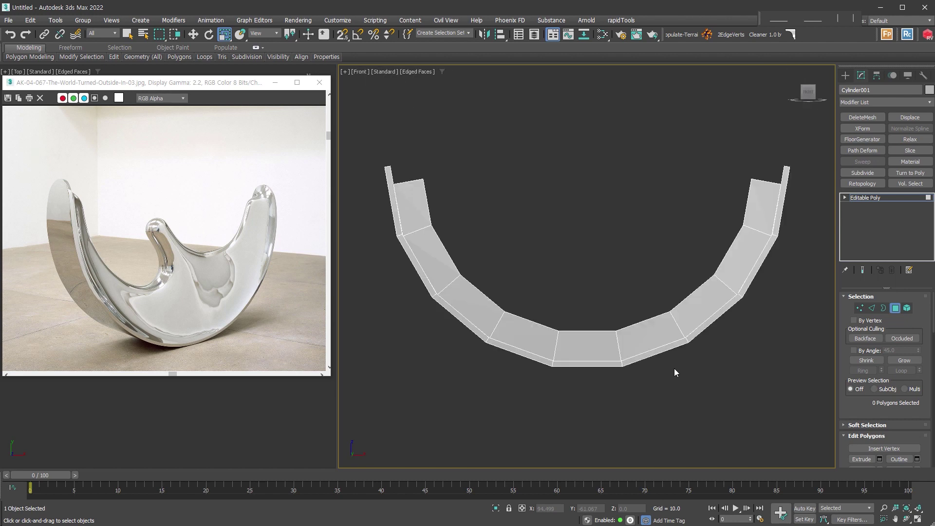
{"action": "left_click", "coordinate": [860, 308]}
{"action": "left_click_drag", "start_coordinate": [541, 290], "coordinate": [628, 342]}
{"action": "right_click", "coordinate": [586, 289]}
{"action": "left_click", "coordinate": [602, 294]}
{"action": "left_click_drag", "start_coordinate": [587, 292], "coordinate": [590, 247]}
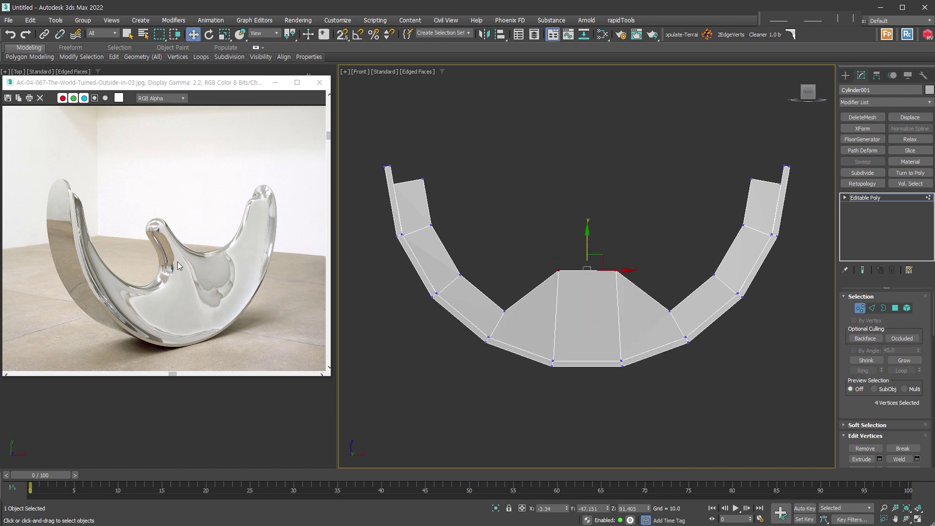
- Rotate the hump's four top vertices counterclockwise in the Front view so its top slants down on one side
{"action": "right_click", "coordinate": [591, 259]}
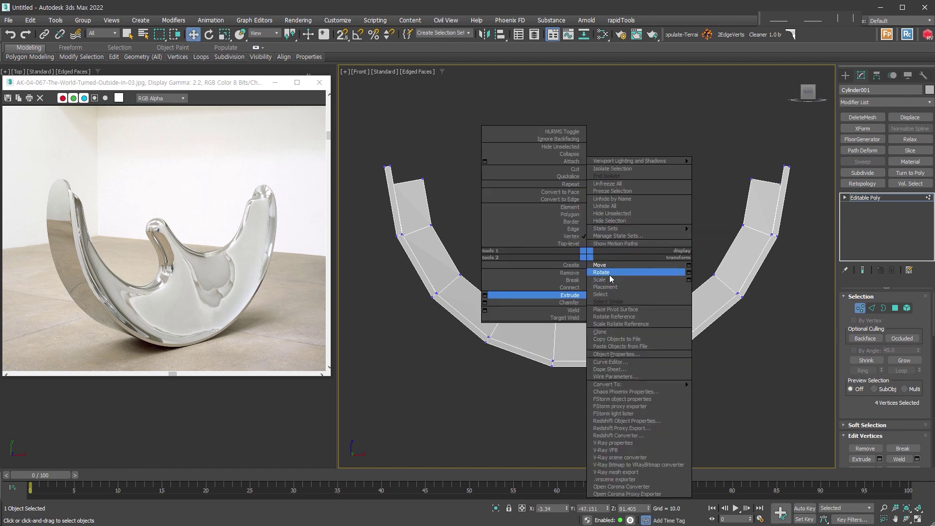
{"action": "left_click", "coordinate": [608, 268]}
{"action": "left_click_drag", "start_coordinate": [615, 252], "coordinate": [568, 236]}
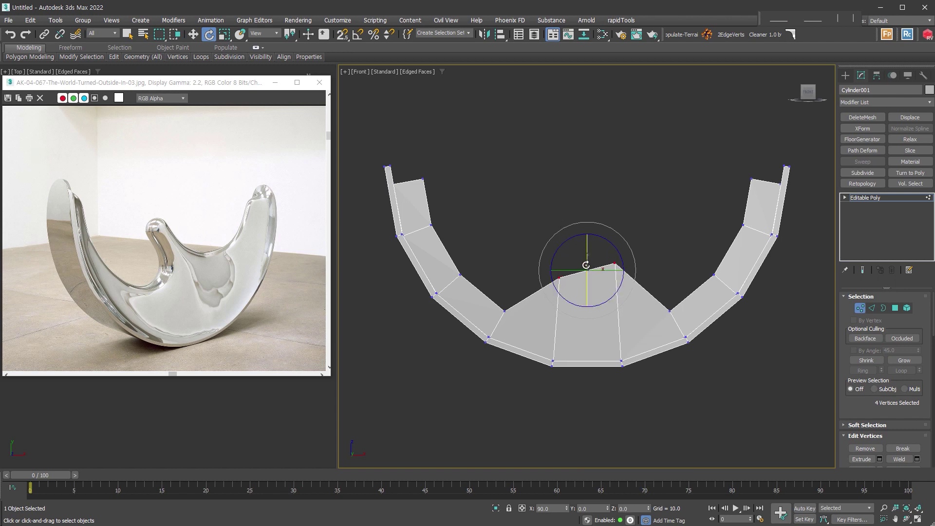
{"action": "middle_click_drag", "start_coordinate": [597, 255], "coordinate": [618, 248], "text": "alt"}
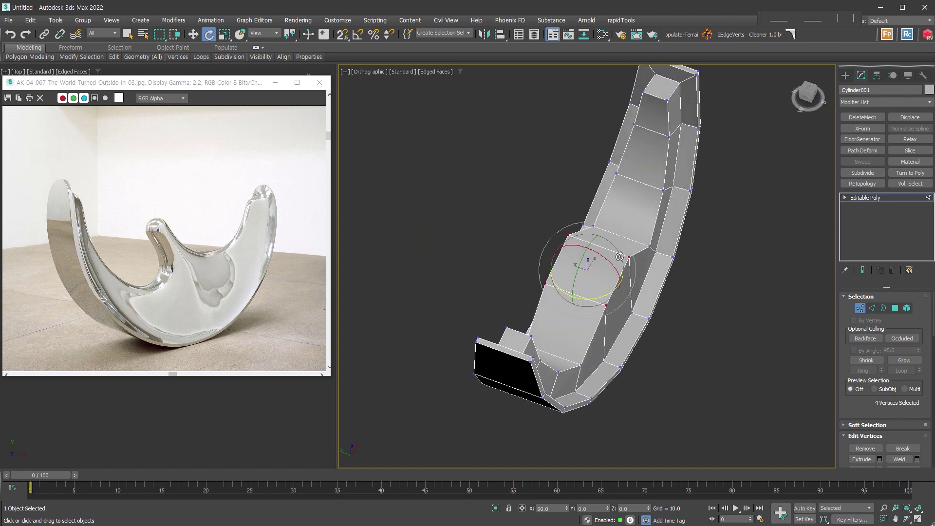
- Select the eight upper faces running along the inner band and apply an FFD 3x3x3 modifier to them
{"action": "key", "text": "2"}
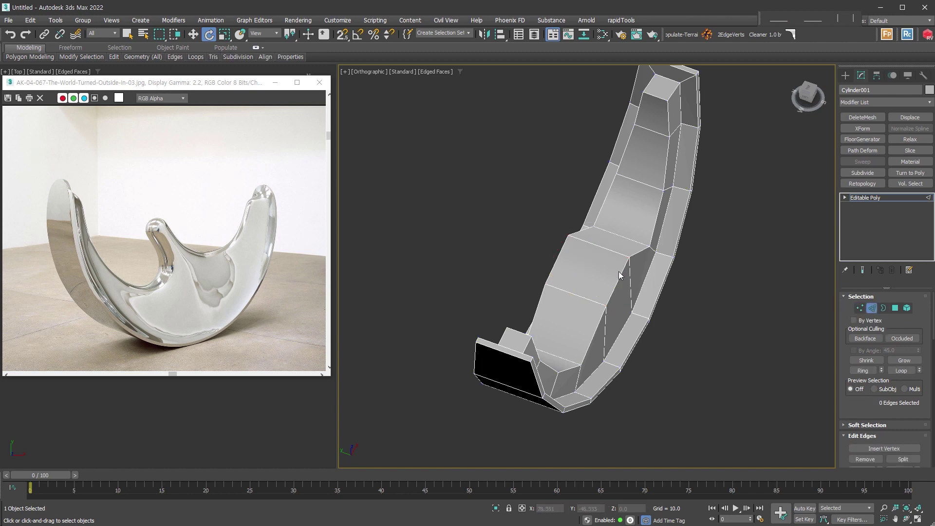
{"action": "left_click", "coordinate": [895, 309]}
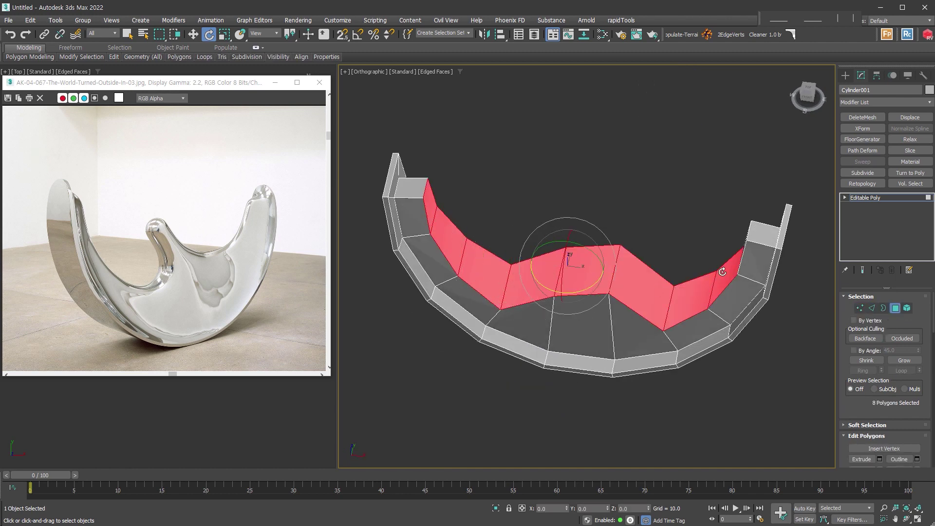
{"action": "middle_click_drag", "start_coordinate": [633, 331], "coordinate": [710, 343], "text": "alt"}
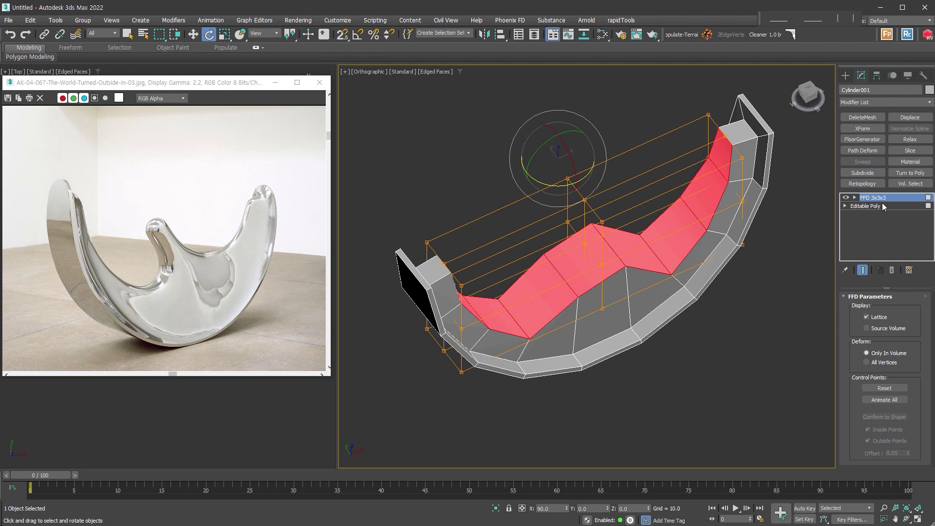
{"action": "left_click", "coordinate": [893, 197]}
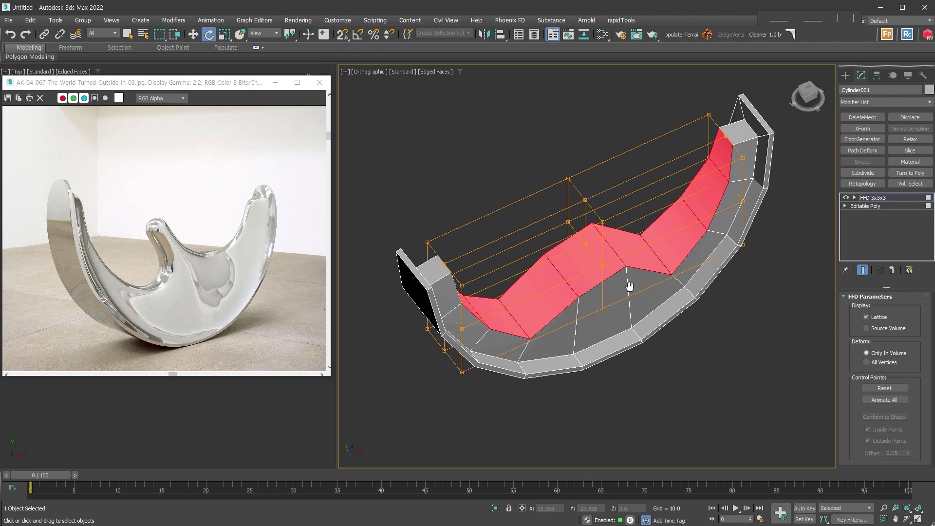
- Squeeze the FFD lattice's middle control points together along Y in the Top view to narrow the band's centre
{"action": "key", "text": "t"}
{"action": "left_click_drag", "start_coordinate": [561, 225], "coordinate": [616, 328]}
{"action": "right_click", "coordinate": [572, 229]}
{"action": "left_click", "coordinate": [587, 254]}
{"action": "left_click_drag", "start_coordinate": [587, 228], "coordinate": [585, 285]}
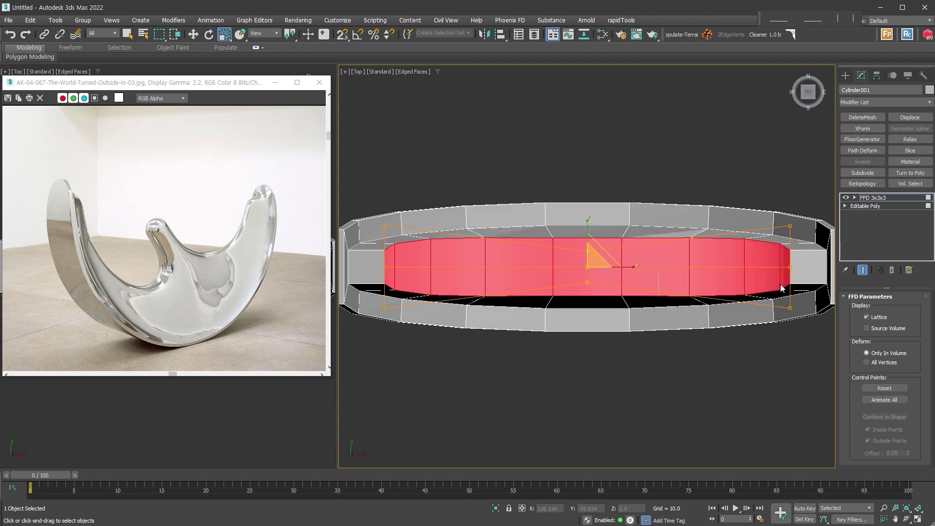
- Scale the FFD lattice narrower along Y in the Top view and collapse the result to an Editable Poly
{"action": "middle_click_drag", "start_coordinate": [771, 280], "coordinate": [626, 235], "text": "alt"}
{"action": "key", "text": "shift+z"}
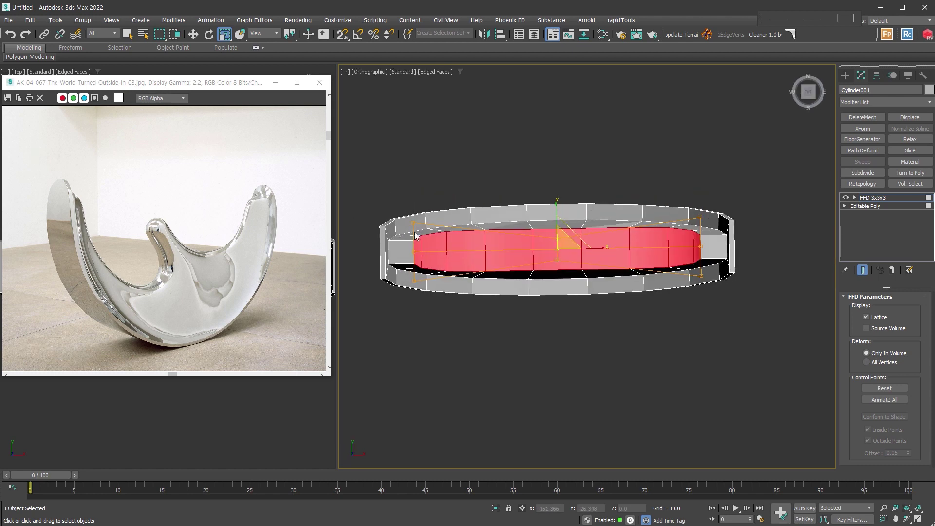
{"action": "key", "text": "t"}
{"action": "middle_click_drag", "start_coordinate": [590, 279], "coordinate": [596, 236]}
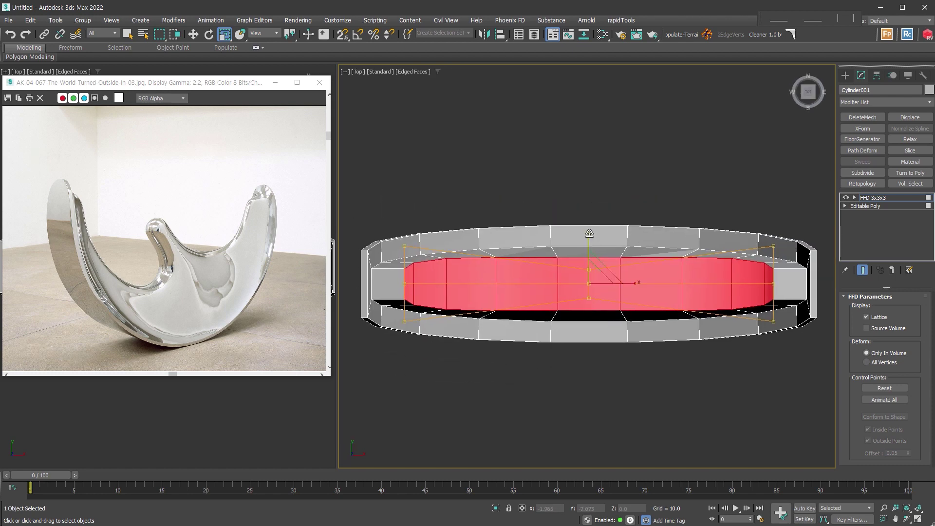
{"action": "left_click_drag", "start_coordinate": [588, 233], "coordinate": [589, 245]}
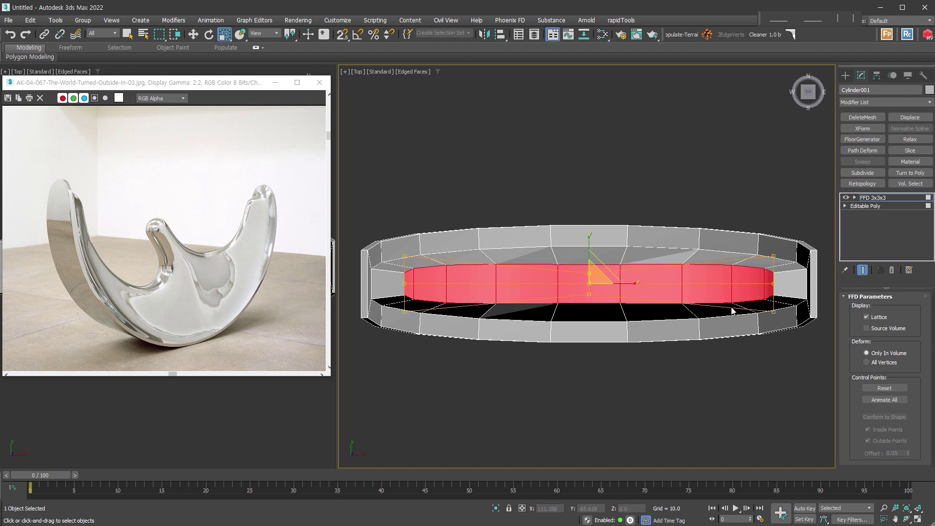
{"action": "key", "text": "ctrl+z"}
{"action": "middle_click_drag", "start_coordinate": [667, 388], "coordinate": [658, 309], "text": "alt"}
- Raise the band vertices in the valleys on both sides of the hump and adjust the band's end vertices in the Front view
{"action": "left_click", "coordinate": [859, 310]}
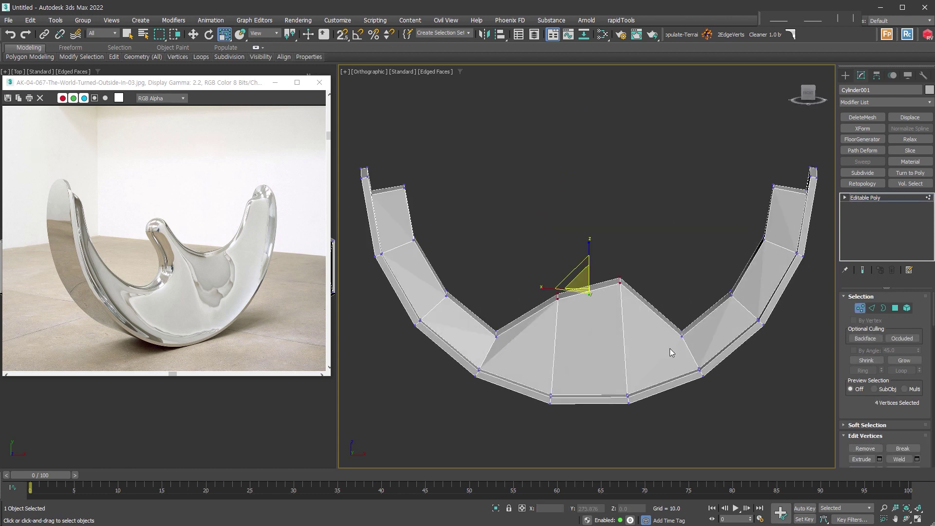
{"action": "key", "text": "f"}
{"action": "key", "text": "z"}
{"action": "scroll", "coordinate": [644, 268], "scroll_direction": "down", "scroll_amount": 8}
{"action": "key", "text": "w"}
{"action": "left_click_drag", "start_coordinate": [652, 278], "coordinate": [674, 316]}
{"action": "left_click_drag", "start_coordinate": [676, 291], "coordinate": [664, 259]}
{"action": "left_click_drag", "start_coordinate": [693, 254], "coordinate": [737, 191]}
{"action": "mouse_move", "coordinate": [429, 186]}
{"action": "left_mouse_down"}
{"action": "mouse_move", "coordinate": [444, 177]}
{"action": "mouse_move", "coordinate": [444, 190]}
{"action": "left_mouse_up"}
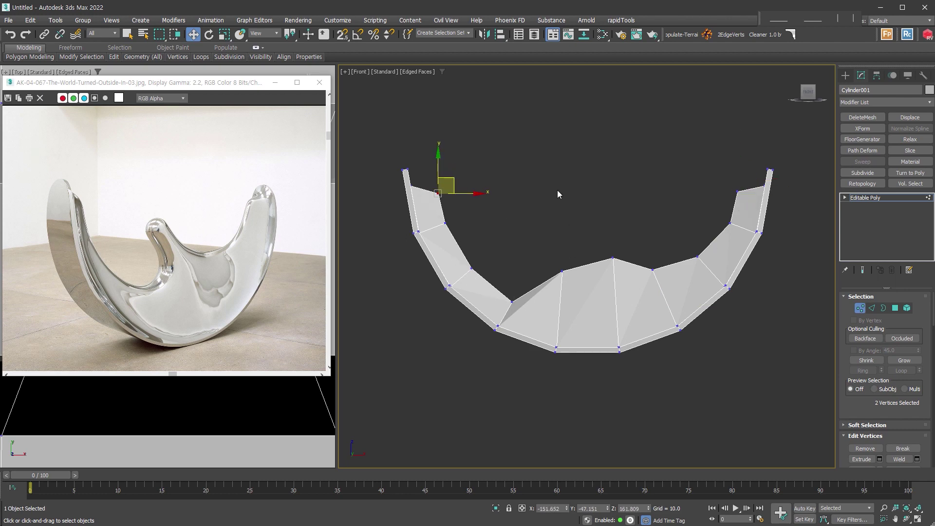
{"action": "left_click", "coordinate": [512, 301]}
{"action": "left_click_drag", "start_coordinate": [520, 292], "coordinate": [523, 275]}
- Extrude the hump's sloping top polygon and move it up and slightly to the left to form a post
{"action": "key", "text": "4"}
{"action": "left_click_drag", "start_coordinate": [539, 225], "coordinate": [643, 287]}
{"action": "left_click", "coordinate": [591, 268]}
{"action": "key", "text": "shift+e"}
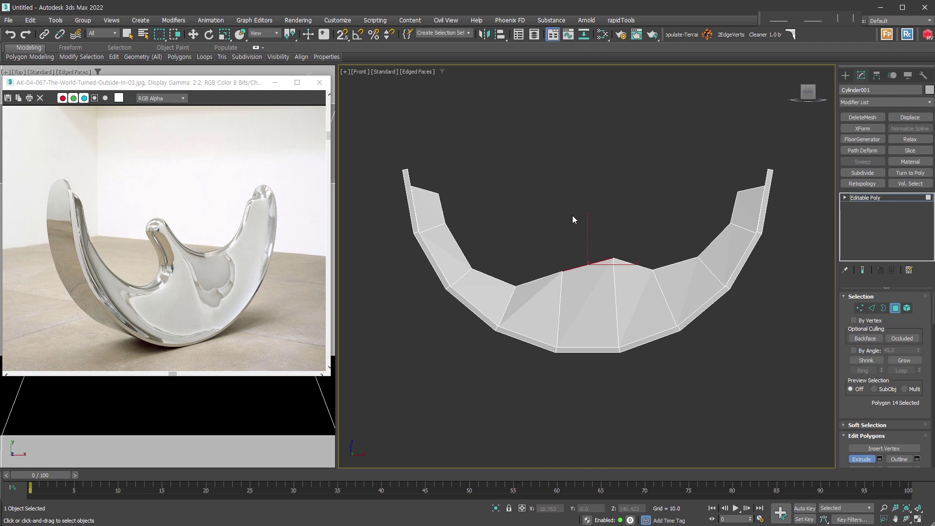
{"action": "key", "text": "w"}
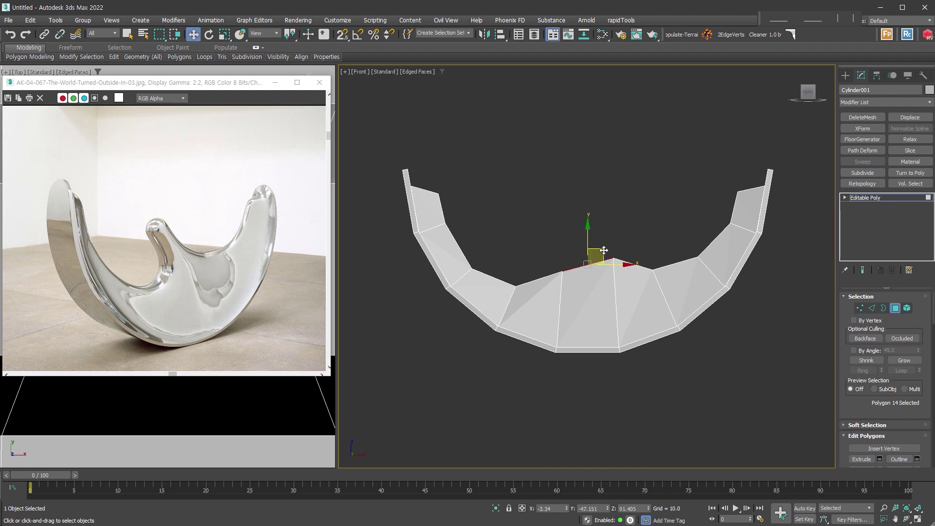
{"action": "left_click_drag", "start_coordinate": [603, 250], "coordinate": [582, 190]}
- Add edge loops around the post, then select the five polygons of its upper section and scale them
{"action": "key", "text": "2"}
{"action": "double_click", "coordinate": [578, 239]}
{"action": "key", "text": "1"}
{"action": "left_click_drag", "start_coordinate": [586, 230], "coordinate": [533, 201]}
{"action": "left_click", "coordinate": [897, 311]}
{"action": "mouse_move", "coordinate": [574, 229]}
{"action": "middle_mouse_down", "text": "alt"}
{"action": "mouse_move", "coordinate": [638, 258]}
{"action": "mouse_move", "coordinate": [579, 214]}
{"action": "middle_mouse_up", "text": "alt"}
{"action": "right_click", "coordinate": [570, 204]}
{"action": "left_click", "coordinate": [585, 226]}
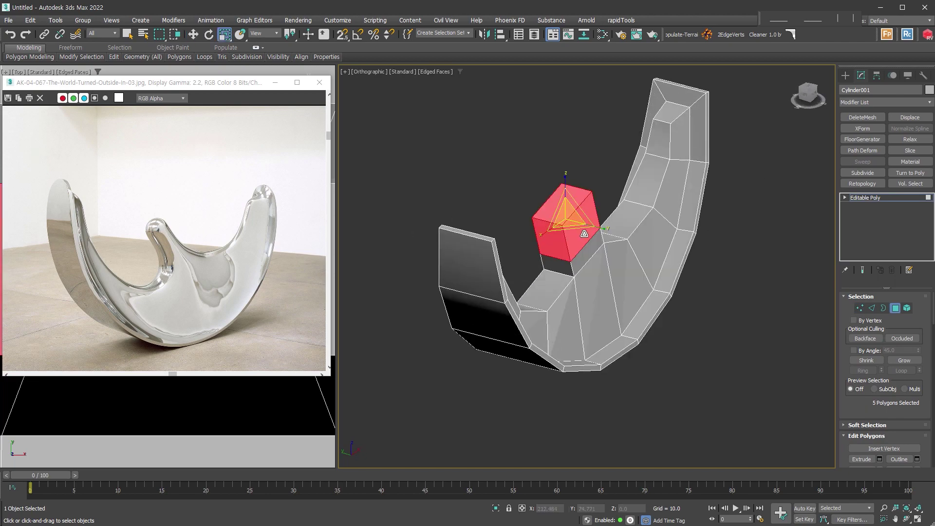
- Reposition the vertices on both sides of the post in the Front view to refine its profile, and clear the selection
{"action": "key", "text": "f"}
{"action": "key", "text": "w"}
{"action": "key", "text": "1"}
{"action": "scroll", "coordinate": [545, 278], "scroll_direction": "up", "scroll_amount": 5}
{"action": "left_click_drag", "start_coordinate": [546, 278], "coordinate": [576, 266]}
{"action": "left_click_drag", "start_coordinate": [691, 168], "coordinate": [606, 336]}
{"action": "left_click_drag", "start_coordinate": [665, 240], "coordinate": [652, 244]}
{"action": "left_click", "coordinate": [618, 359]}
{"action": "scroll", "coordinate": [576, 288], "scroll_direction": "down", "scroll_amount": 4}
{"action": "middle_click_drag", "start_coordinate": [617, 359], "coordinate": [598, 388], "text": "alt"}
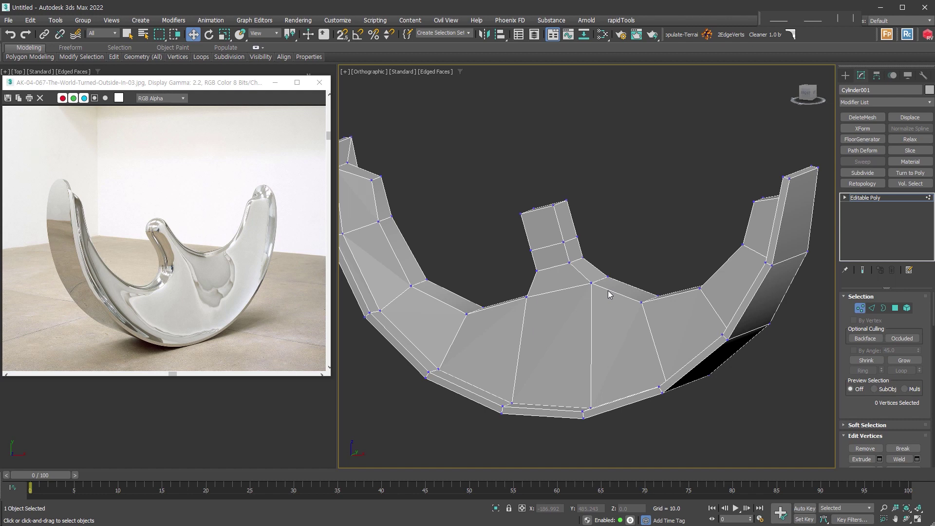
{"action": "middle_click_drag", "start_coordinate": [636, 288], "coordinate": [480, 252], "text": "alt"}
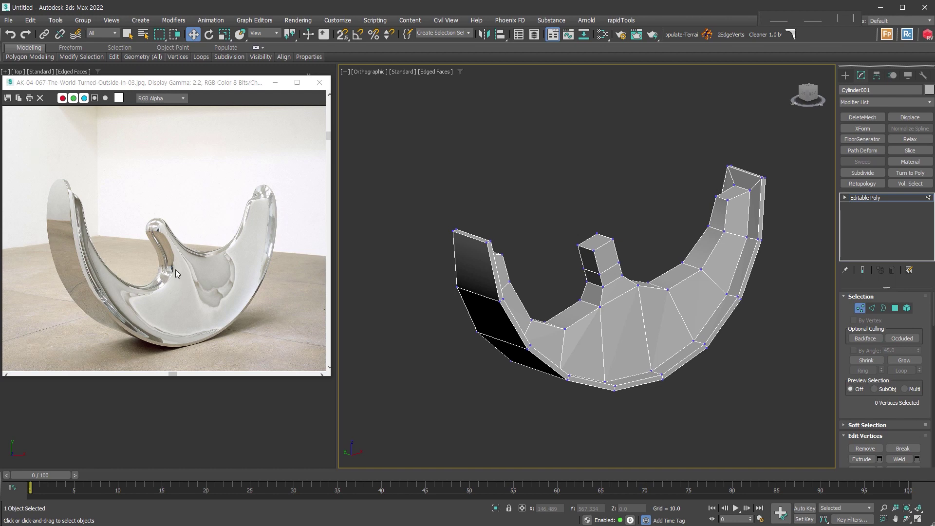
- Select all polygons of the sculpture and clear all their smoothing groups
{"action": "left_click", "coordinate": [895, 309]}
{"action": "middle_click_drag", "start_coordinate": [820, 384], "coordinate": [849, 393]}
{"action": "scroll", "coordinate": [814, 387], "scroll_direction": "down", "scroll_amount": 2}
{"action": "scroll", "coordinate": [800, 378], "scroll_direction": "up", "scroll_amount": 2}
{"action": "scroll", "coordinate": [801, 379], "scroll_direction": "up", "scroll_amount": 2}
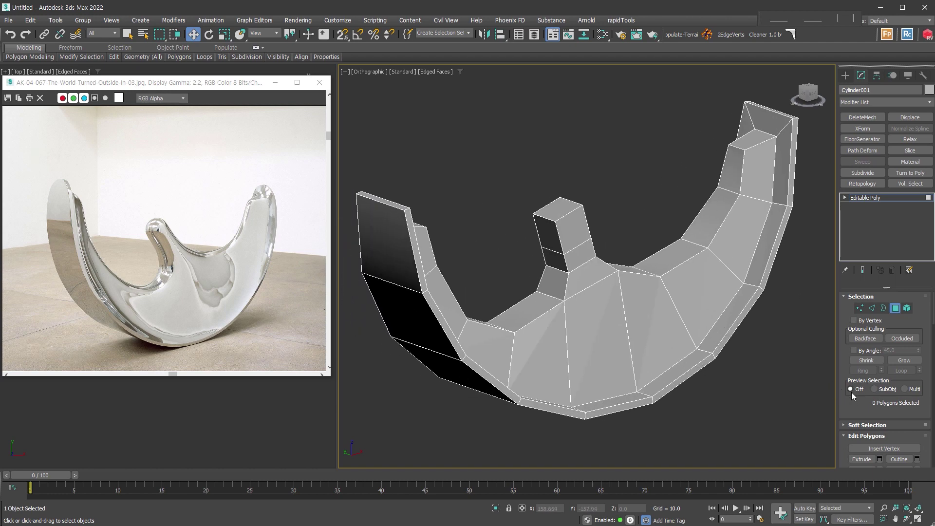
{"action": "key", "text": "ctrl+a"}
{"action": "left_click_drag", "start_coordinate": [862, 409], "coordinate": [903, 2]}
{"action": "left_click_drag", "start_coordinate": [843, 423], "coordinate": [859, 295]}
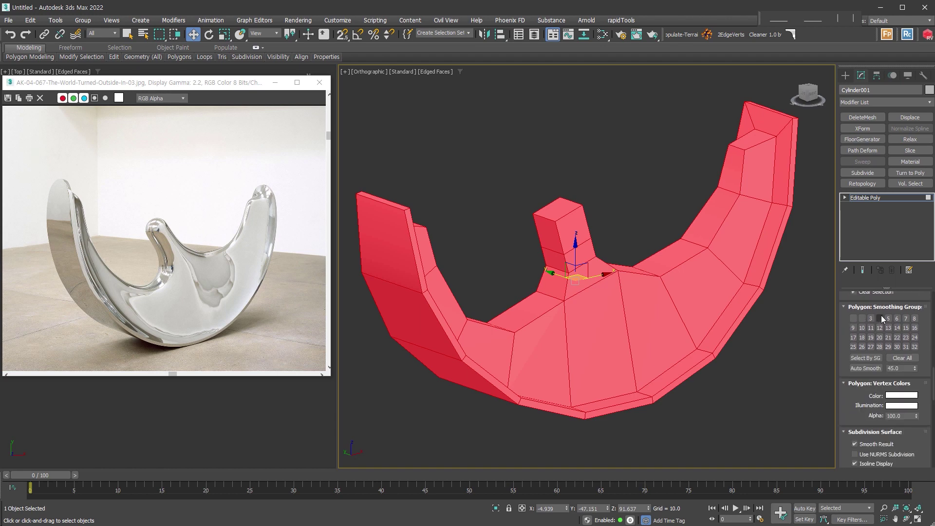
{"action": "left_click", "coordinate": [901, 359]}
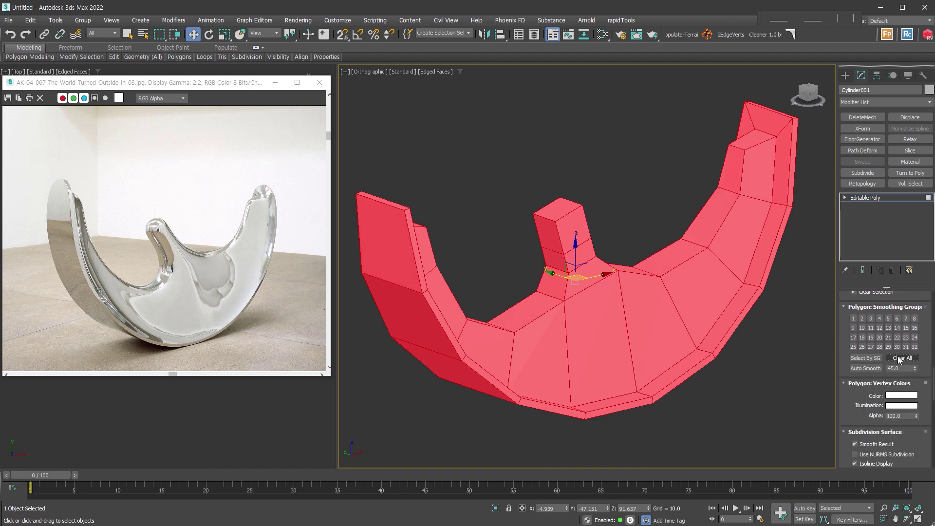
- Assign smoothing group 1 to the polygon loop of the thin outer rim and smoothing group 2 to all other polygons
{"action": "left_click", "coordinate": [671, 384]}
{"action": "left_click", "coordinate": [670, 387]}
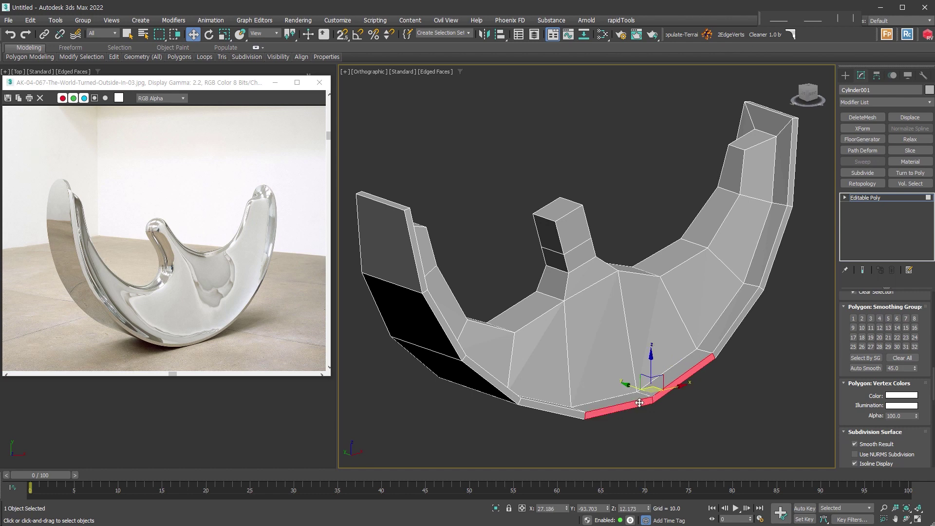
{"action": "left_click", "coordinate": [639, 403], "text": "shift"}
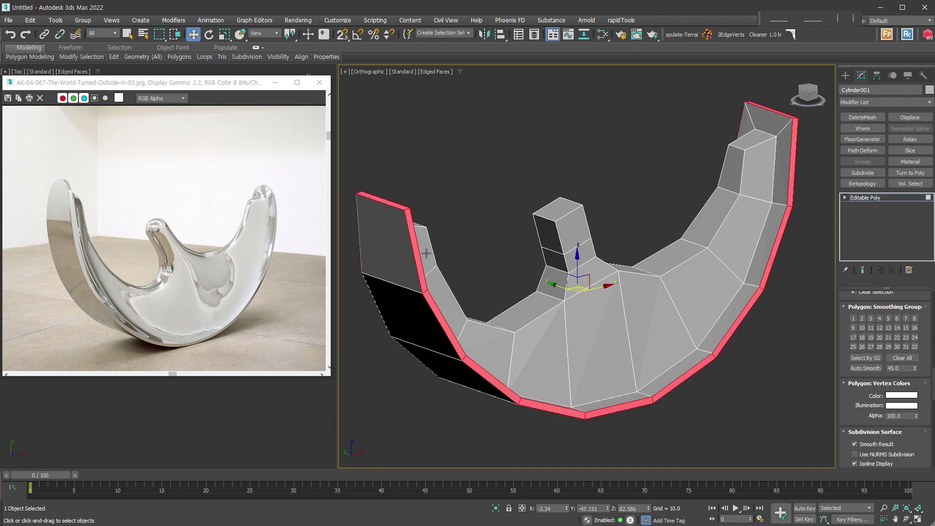
{"action": "left_click", "coordinate": [853, 319]}
{"action": "key", "text": "ctrl+i"}
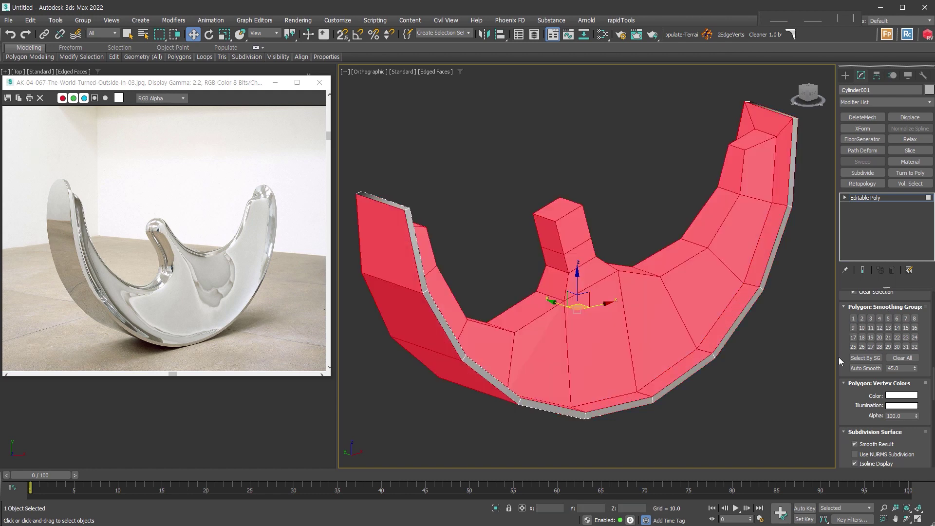
{"action": "left_click", "coordinate": [862, 319]}
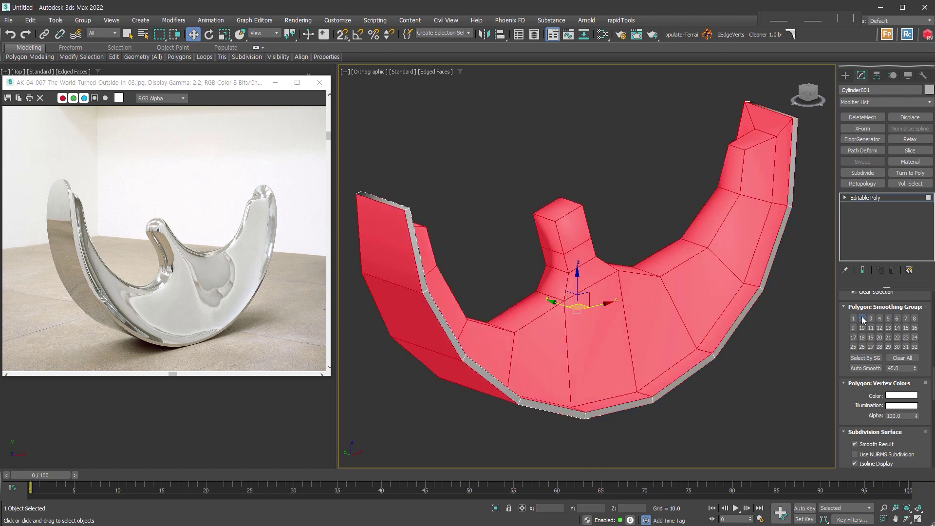
- Apply TurboSmooth to the whole sculpture with 3 iterations, separated by smoothing groups
{"action": "left_click", "coordinate": [884, 198]}
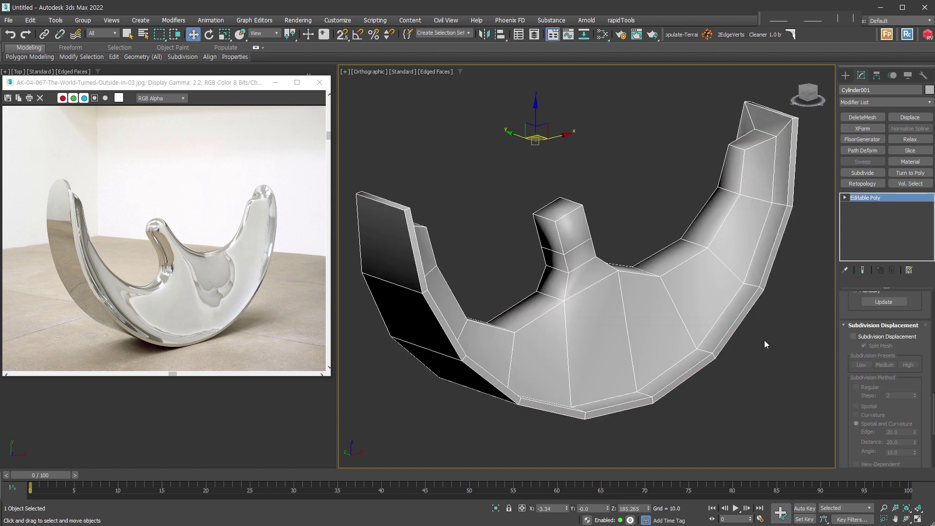
{"action": "key", "text": "ctrl+t"}
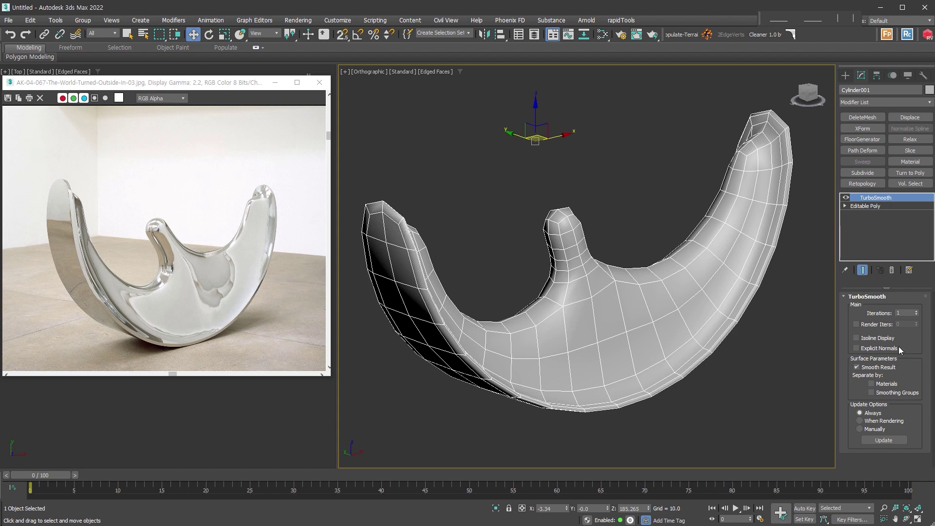
{"action": "left_click", "coordinate": [918, 312]}
{"action": "left_click", "coordinate": [917, 312]}
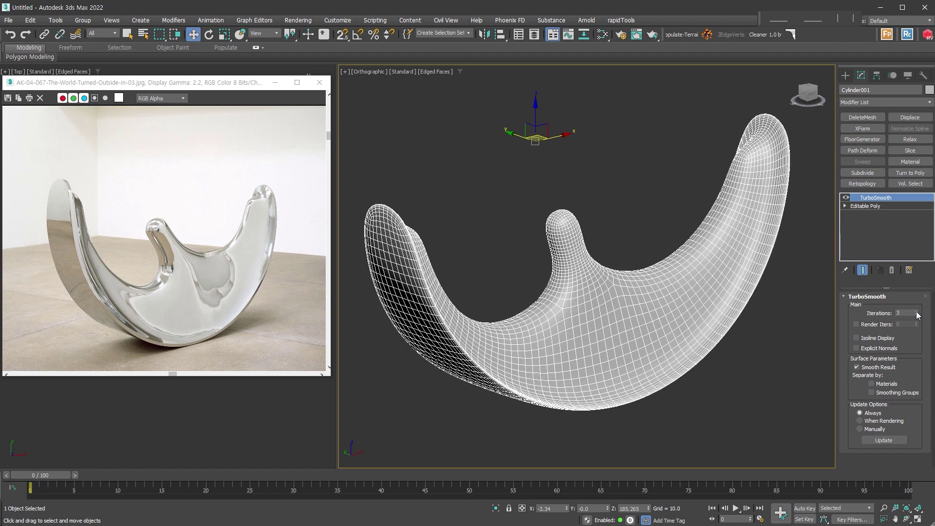
{"action": "left_click", "coordinate": [913, 397]}
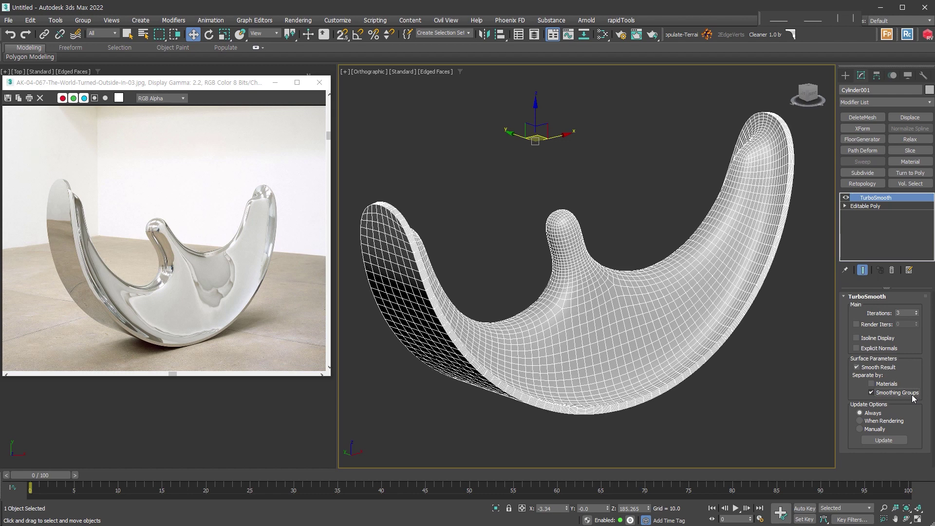
- Return to the Editable Poly vertices and adjust the band's vertices to the left of the post in the Front view
{"action": "key", "text": "f"}
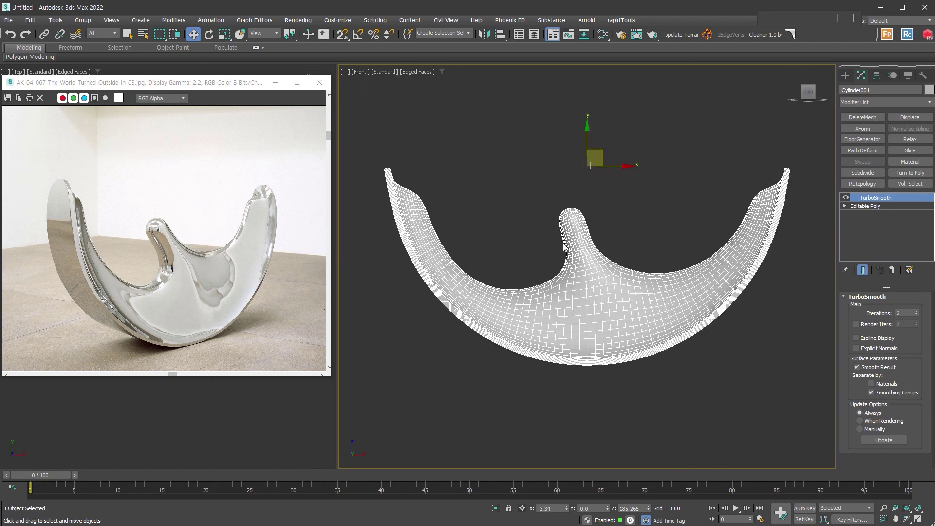
{"action": "scroll", "coordinate": [560, 251], "scroll_direction": "up", "scroll_amount": 2}
{"action": "left_click", "coordinate": [884, 206]}
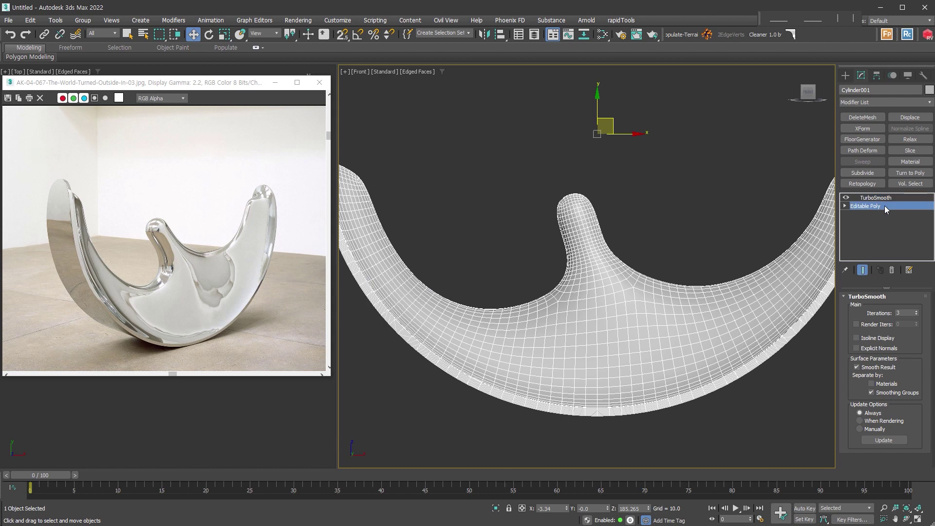
{"action": "left_click", "coordinate": [862, 270]}
{"action": "left_click", "coordinate": [860, 308]}
{"action": "left_click_drag", "start_coordinate": [508, 273], "coordinate": [570, 301]}
{"action": "left_click_drag", "start_coordinate": [469, 298], "coordinate": [503, 307]}
{"action": "left_click_drag", "start_coordinate": [417, 287], "coordinate": [428, 285]}
- Move the post's upper vertices slightly to the left and rotate them to adjust its bend
{"action": "left_click_drag", "start_coordinate": [506, 158], "coordinate": [620, 265]}
{"action": "left_click_drag", "start_coordinate": [591, 217], "coordinate": [581, 220]}
{"action": "key", "text": "e"}
{"action": "mouse_move", "coordinate": [597, 211]}
{"action": "left_mouse_down"}
{"action": "mouse_move", "coordinate": [590, 202]}
{"action": "mouse_move", "coordinate": [601, 227]}
{"action": "left_mouse_up"}
{"action": "key", "text": "w"}
{"action": "key", "text": "e"}
- Shift the band's vertices to the right of the post outward, then return to the TurboSmooth level in the Perspective view
{"action": "middle_click_drag", "start_coordinate": [722, 254], "coordinate": [676, 276]}
{"action": "key", "text": "w"}
{"action": "mouse_move", "coordinate": [707, 273]}
{"action": "left_mouse_down"}
{"action": "mouse_move", "coordinate": [736, 307]}
{"action": "mouse_move", "coordinate": [722, 276]}
{"action": "left_mouse_up"}
{"action": "left_click", "coordinate": [875, 206]}
{"action": "left_click", "coordinate": [875, 197]}
{"action": "middle_click_drag", "start_coordinate": [594, 338], "coordinate": [694, 341], "text": "alt"}
{"action": "key", "text": "p"}
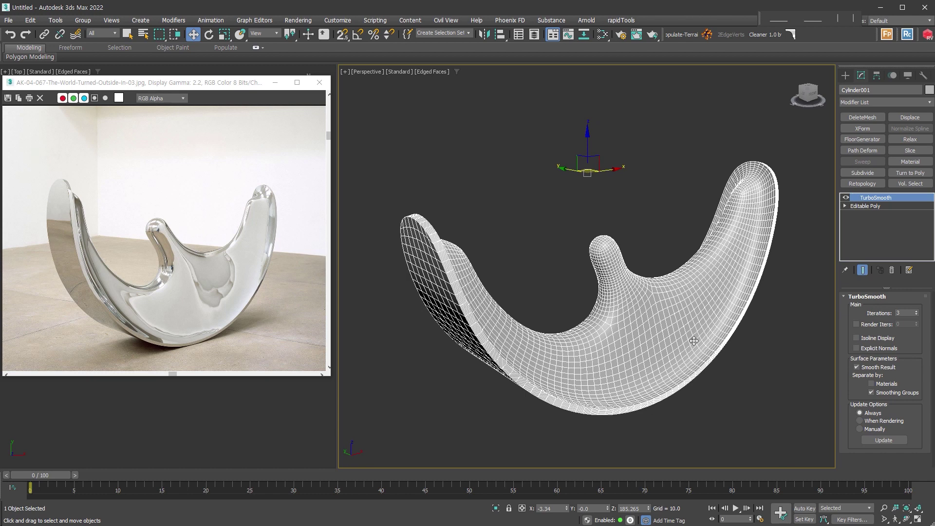
- Add an Edit Poly modifier above TurboSmooth and select the closely spaced lengthwise edges across the thin rim
{"action": "key", "text": "ctrl+e"}
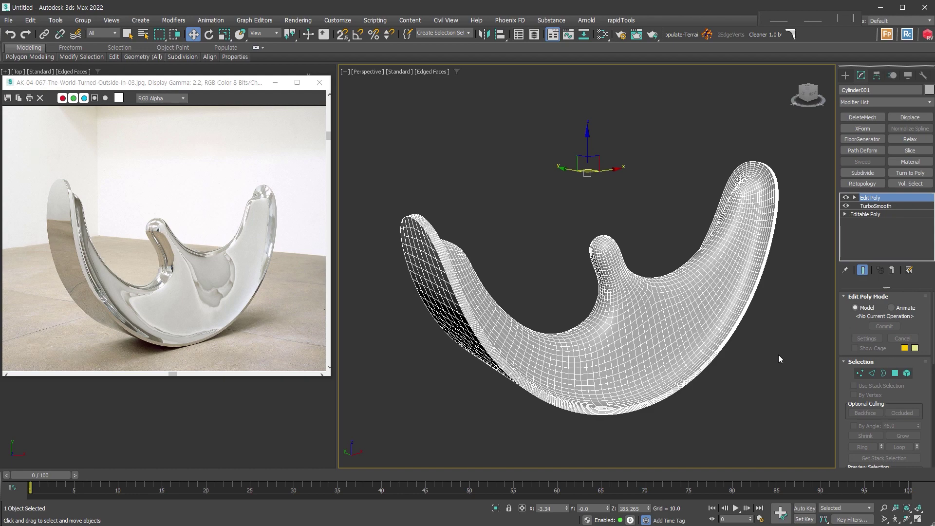
{"action": "key", "text": "2"}
{"action": "scroll", "coordinate": [467, 331], "scroll_direction": "up", "scroll_amount": 5}
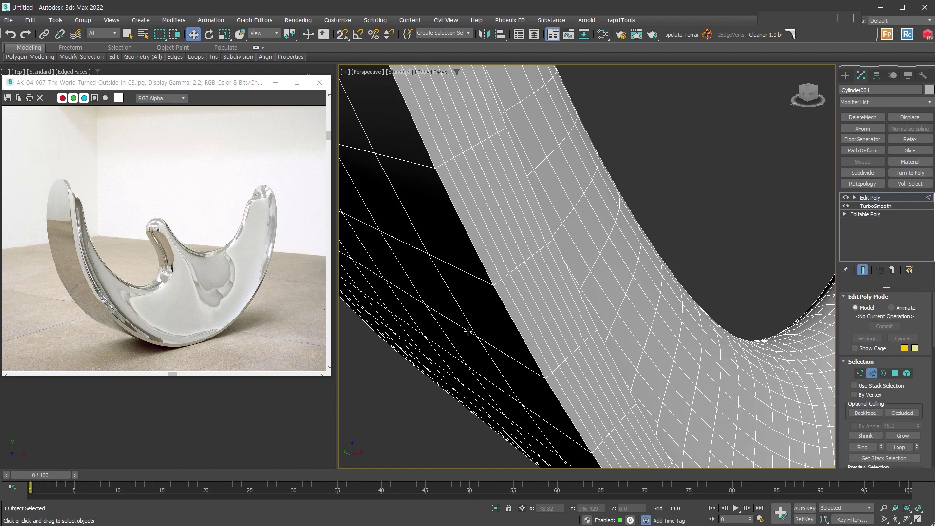
{"action": "left_click", "coordinate": [534, 341]}
{"action": "left_click", "coordinate": [547, 340], "text": "ctrl"}
{"action": "left_click", "coordinate": [555, 338], "text": "ctrl"}
{"action": "left_click", "coordinate": [562, 336], "text": "ctrl"}
{"action": "left_click", "coordinate": [571, 332], "text": "ctrl"}
{"action": "left_click", "coordinate": [578, 328], "text": "ctrl"}
{"action": "left_click", "coordinate": [585, 325], "text": "ctrl"}
{"action": "left_click", "coordinate": [587, 324], "text": "ctrl"}
- Extend the rim edge selection to full loops and remove those edges from the rim
{"action": "middle_click_drag", "start_coordinate": [666, 366], "coordinate": [653, 347], "text": "alt"}
{"action": "key", "text": "alt+l"}
{"action": "scroll", "coordinate": [655, 345], "scroll_direction": "down", "scroll_amount": 5}
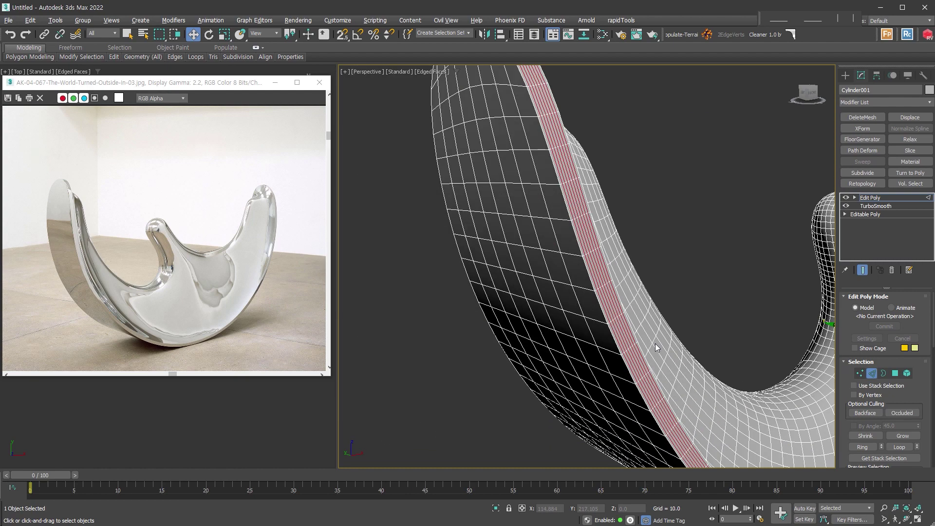
{"action": "scroll", "coordinate": [849, 380], "scroll_direction": "down", "scroll_amount": 5}
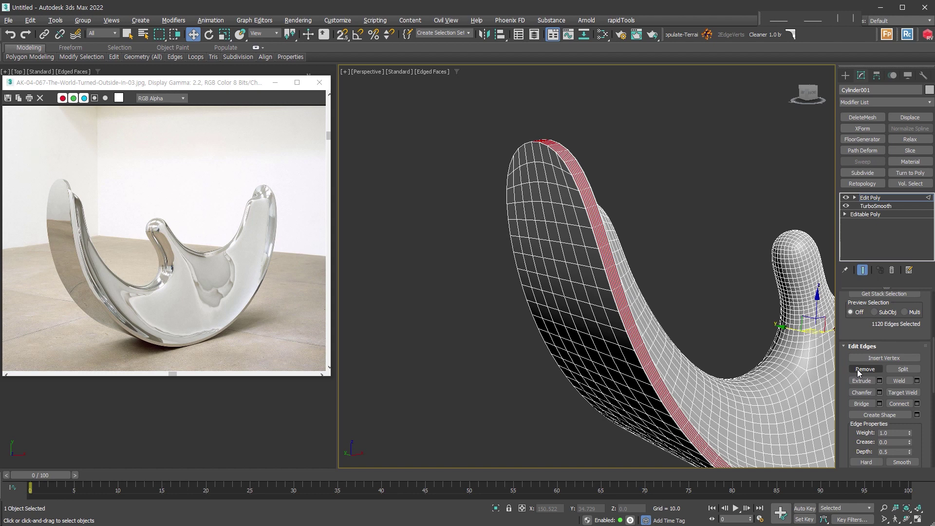
{"action": "left_click", "coordinate": [858, 369]}
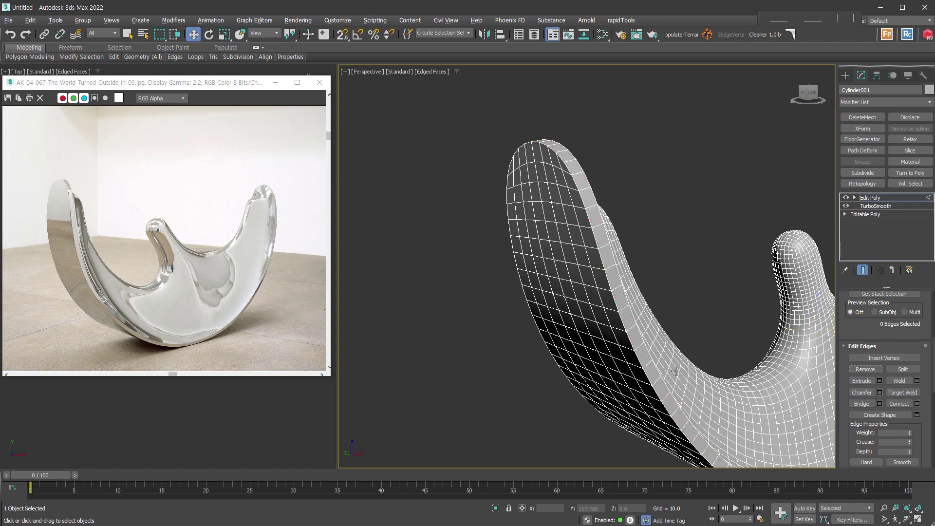
{"action": "middle_click_drag", "start_coordinate": [683, 369], "coordinate": [597, 341]}
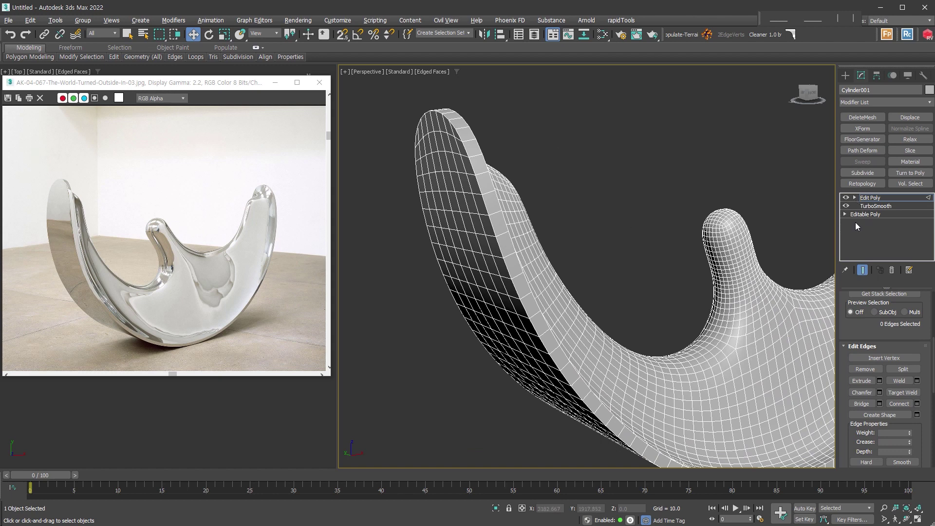
- Select the thin rim's polygons in the Edit Poly modifier by selecting the front and back surfaces and inverting the selection
{"action": "left_click", "coordinate": [854, 198]}
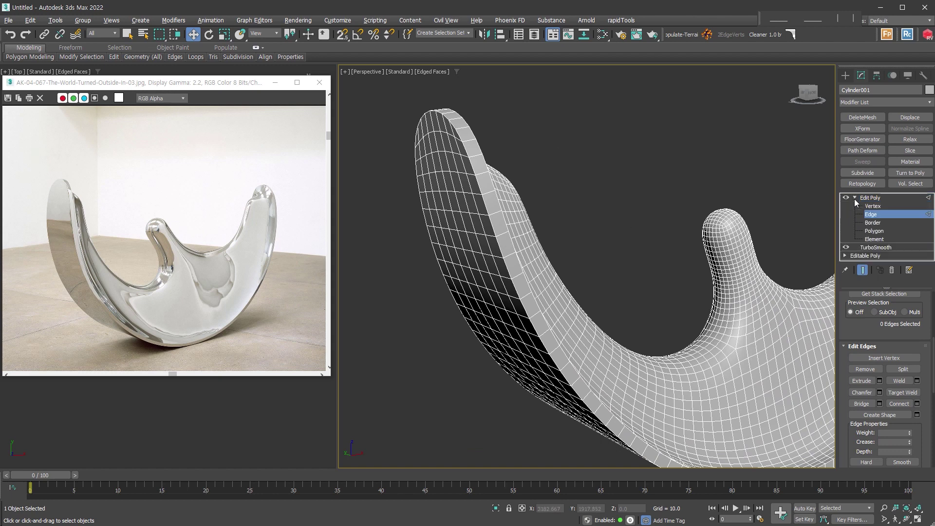
{"action": "left_click", "coordinate": [874, 230]}
{"action": "double_click", "coordinate": [641, 382]}
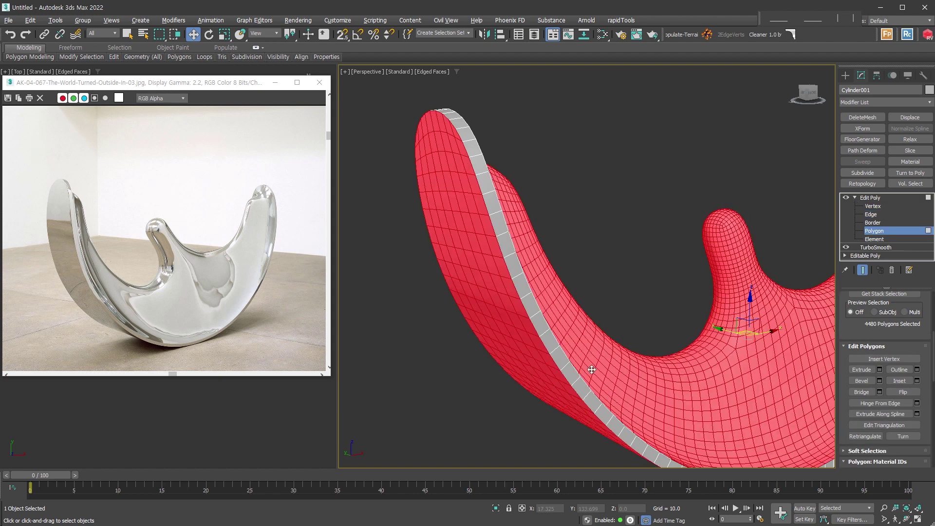
{"action": "key", "text": "ctrl+i"}
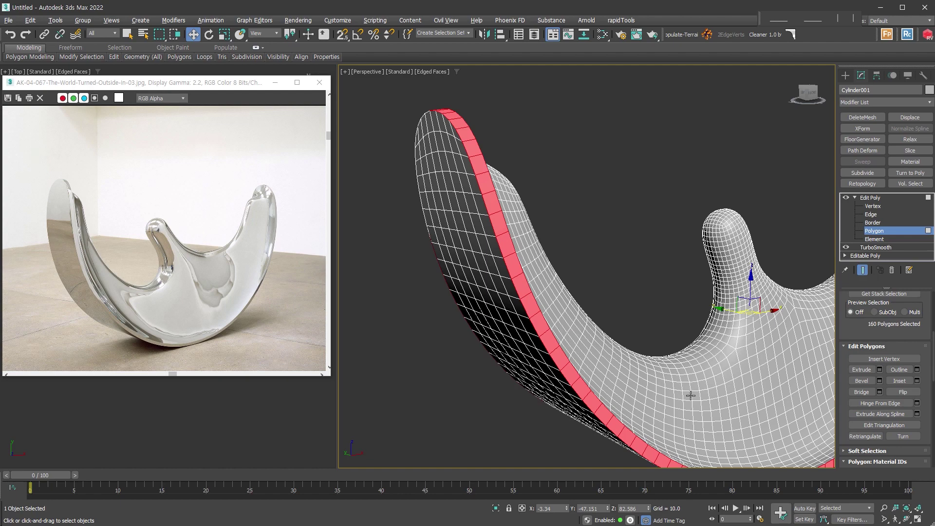
- Convert the rim polygon selection to only the edges that bound the rim on both sides
{"action": "scroll", "coordinate": [857, 341], "scroll_direction": "up", "scroll_amount": 5}
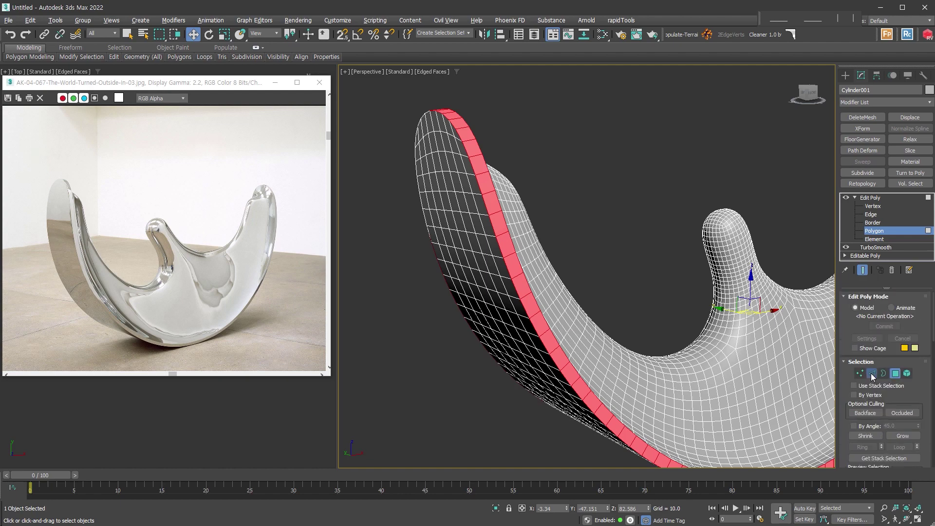
{"action": "left_click", "coordinate": [871, 373]}
{"action": "middle_click_drag", "start_coordinate": [505, 239], "coordinate": [456, 271], "text": "alt"}
{"action": "scroll", "coordinate": [403, 146], "scroll_direction": "up", "scroll_amount": 5}
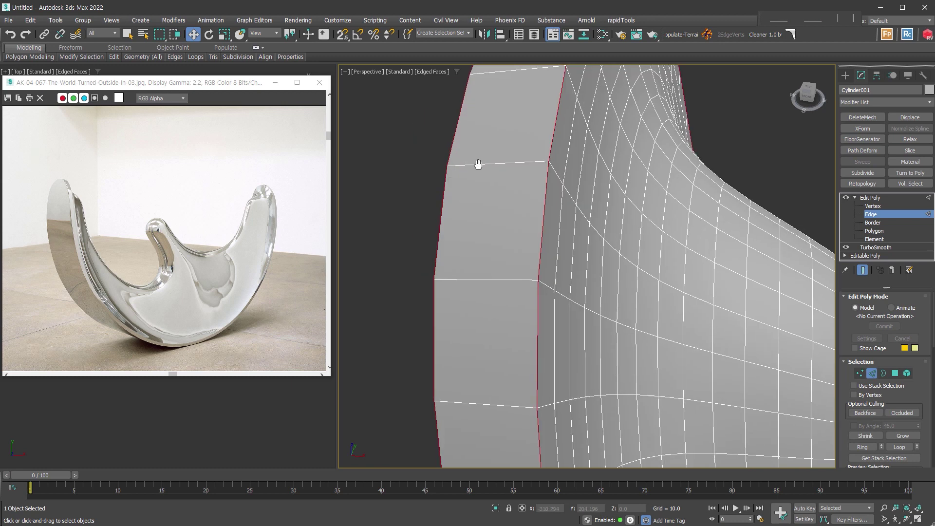
- Chamfer the rim's boundary edges by 0.651 with 3 segments and finish edge editing
{"action": "middle_click_drag", "start_coordinate": [478, 163], "coordinate": [497, 171], "text": "alt"}
{"action": "right_click", "coordinate": [504, 168]}
{"action": "left_click", "coordinate": [416, 227]}
{"action": "left_click_drag", "start_coordinate": [595, 303], "coordinate": [595, 302]}
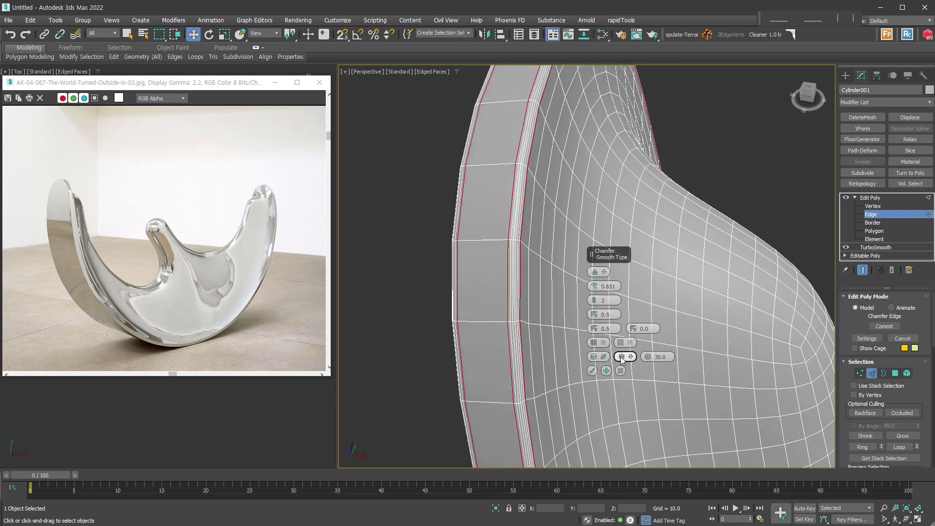
{"action": "key", "text": "2"}
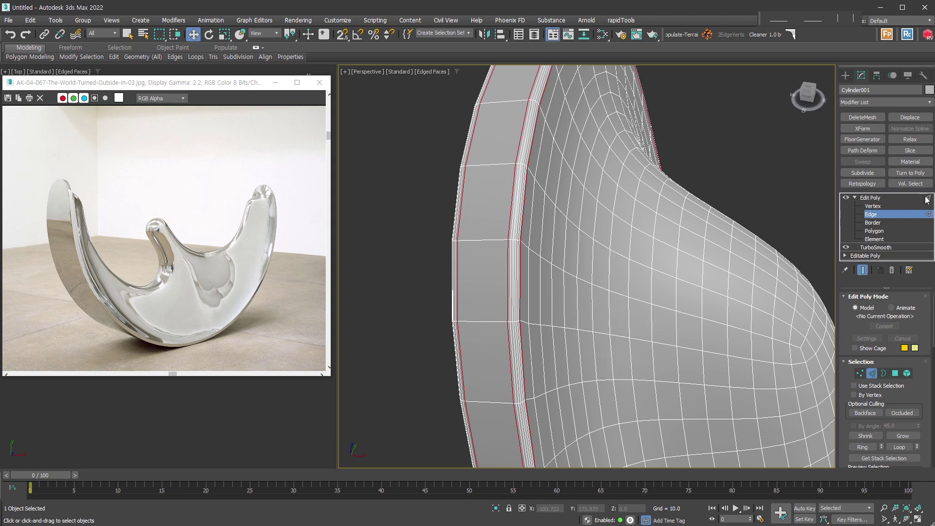
- Hide the mesh edges in the shaded Perspective view and examine the whole sculpture from the reference image's angle
{"action": "key", "text": "F3"}
{"action": "key", "text": "F3"}
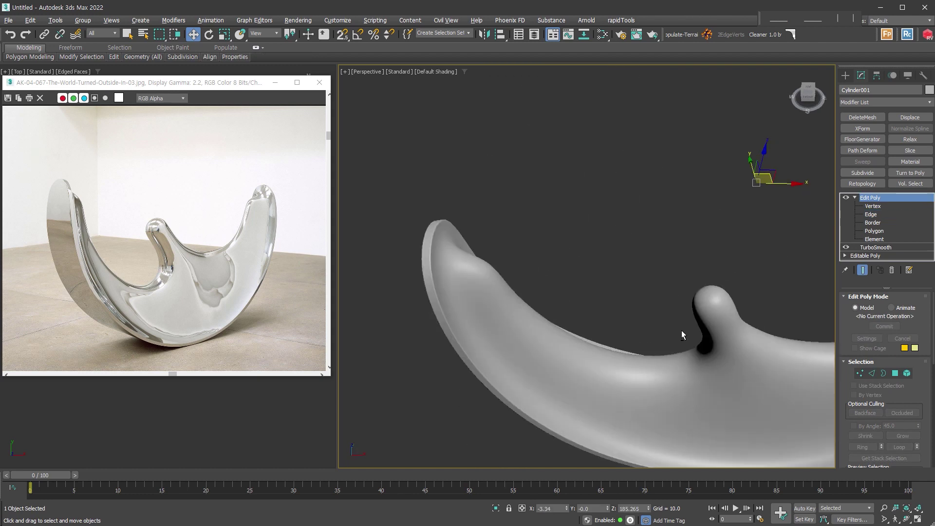
{"action": "middle_click_drag", "start_coordinate": [682, 330], "coordinate": [718, 291], "text": "alt"}
{"action": "scroll", "coordinate": [746, 320], "scroll_direction": "down", "scroll_amount": 2}
{"action": "middle_click_drag", "start_coordinate": [745, 320], "coordinate": [639, 323]}
{"action": "middle_click_drag", "start_coordinate": [712, 405], "coordinate": [717, 368], "text": "alt"}
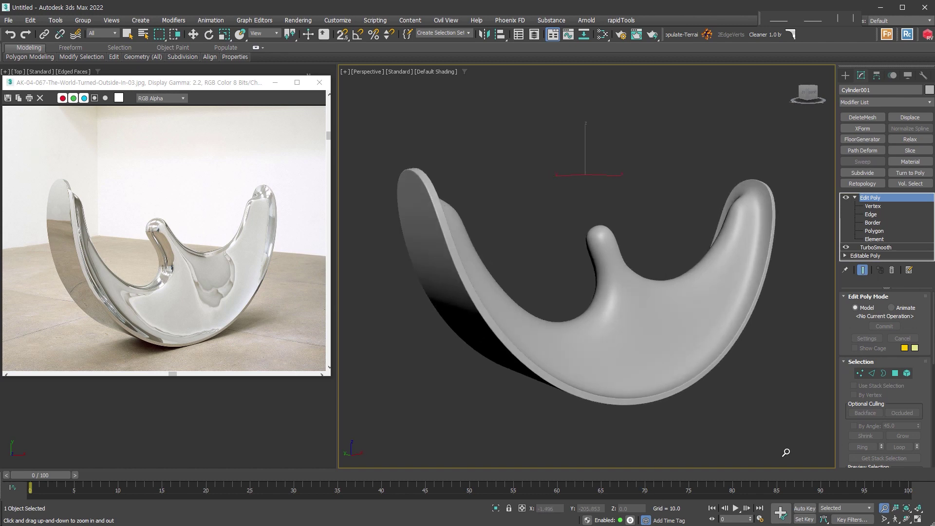